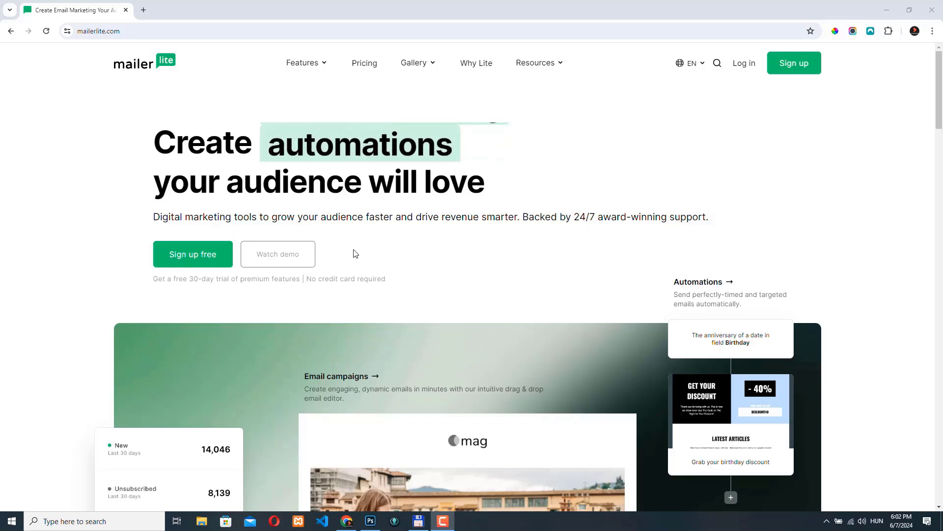
Browse the features menu and the pricing page, comparing the Marketing and Transactional plans
left_click(322, 62)
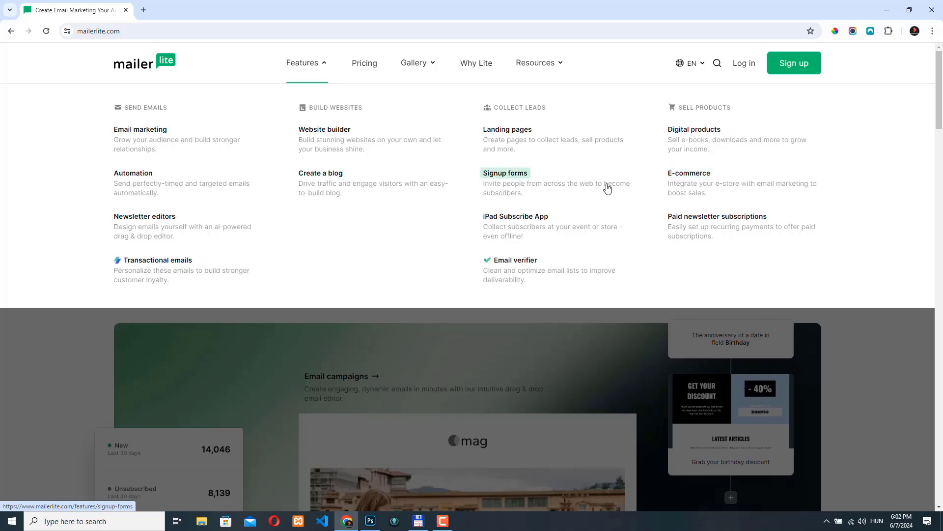
left_click(365, 64)
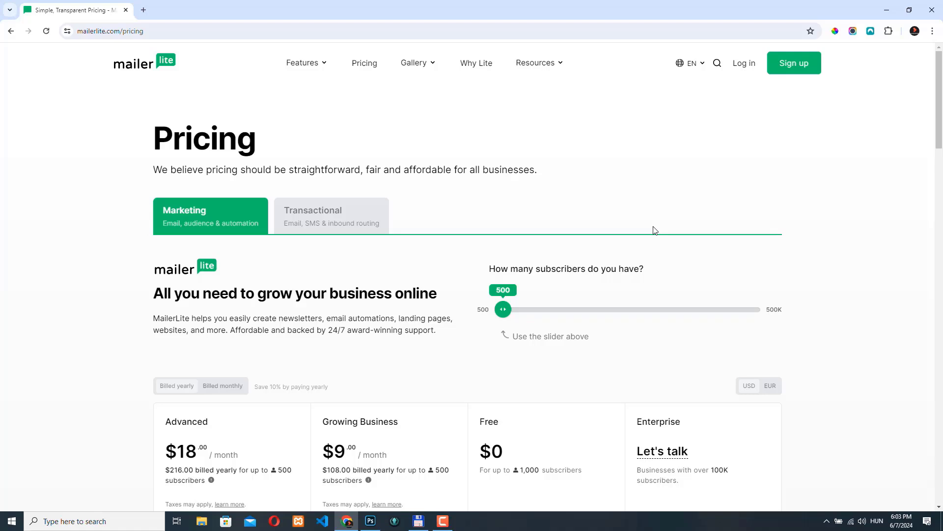
scroll(624, 272, "down", 4)
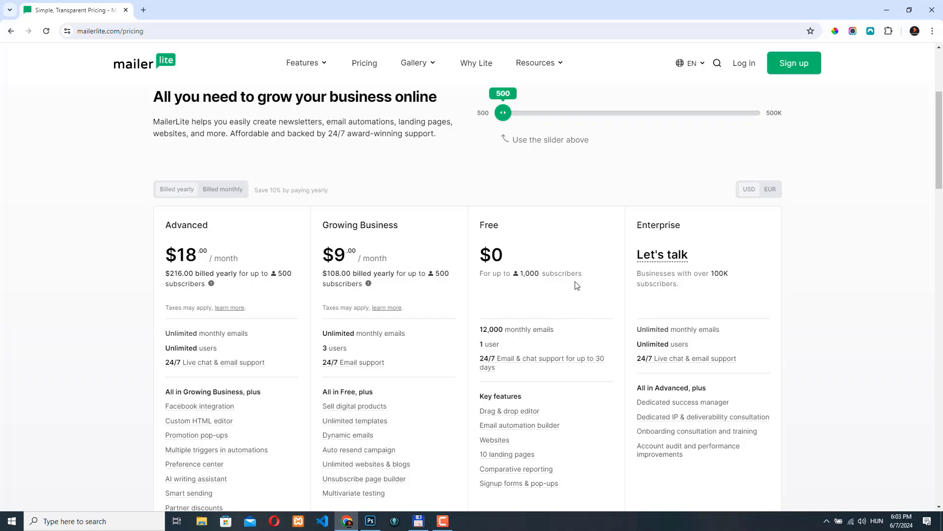
scroll(560, 258, "up", 2)
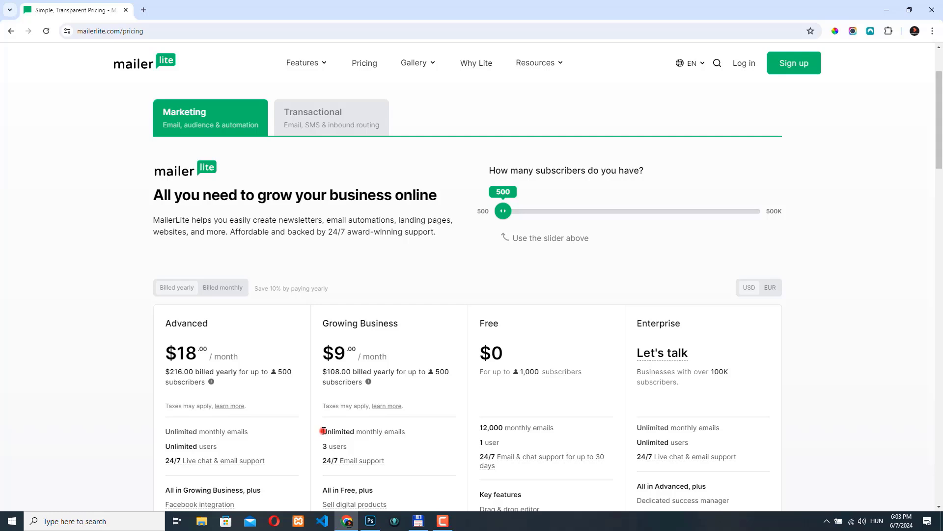
left_click_drag(324, 431, 410, 436)
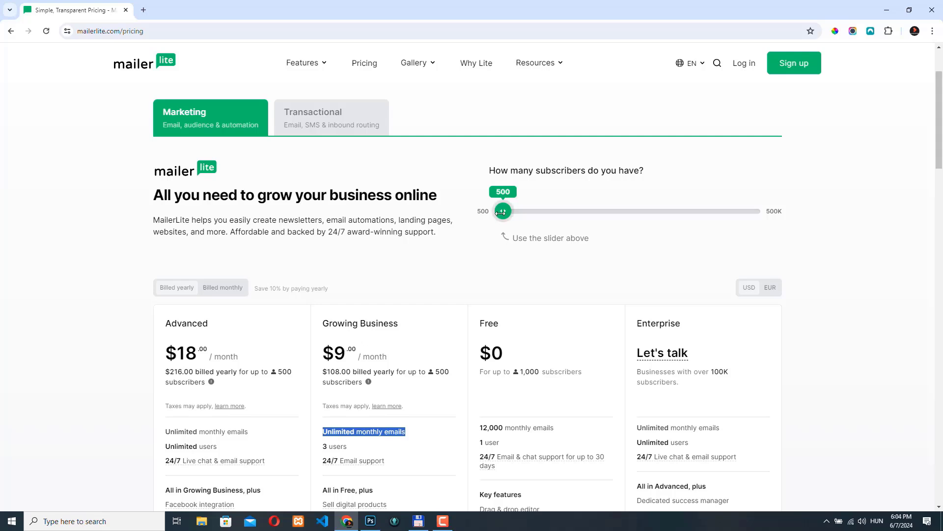
left_click_drag(502, 212, 533, 212)
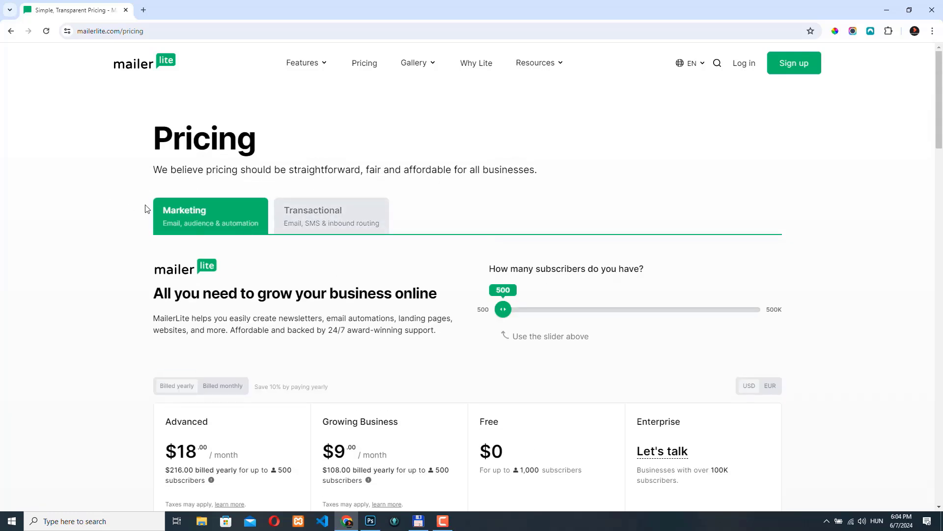
left_click(320, 215)
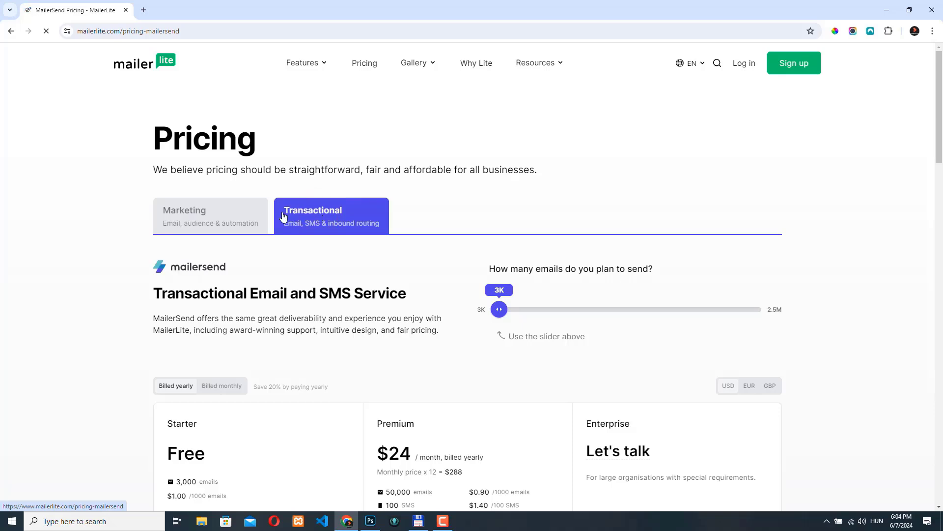
left_click(192, 210)
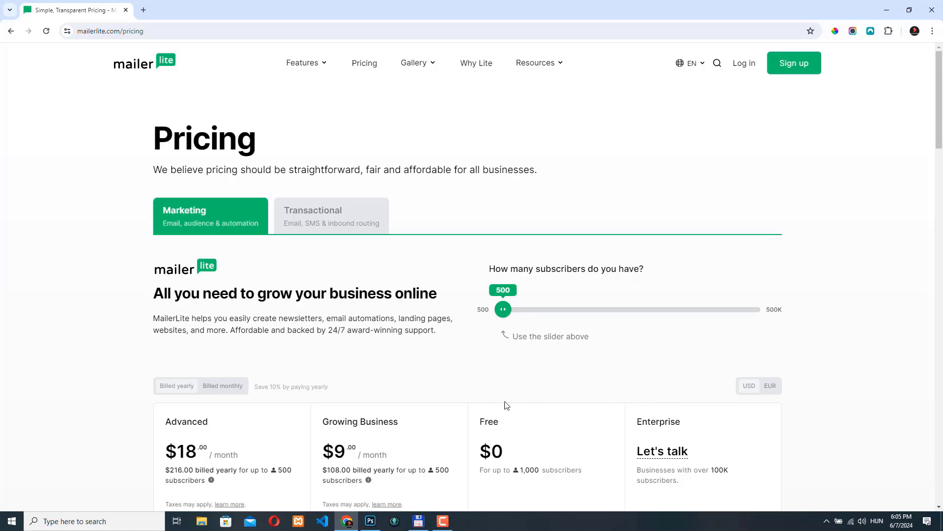
left_click(801, 69)
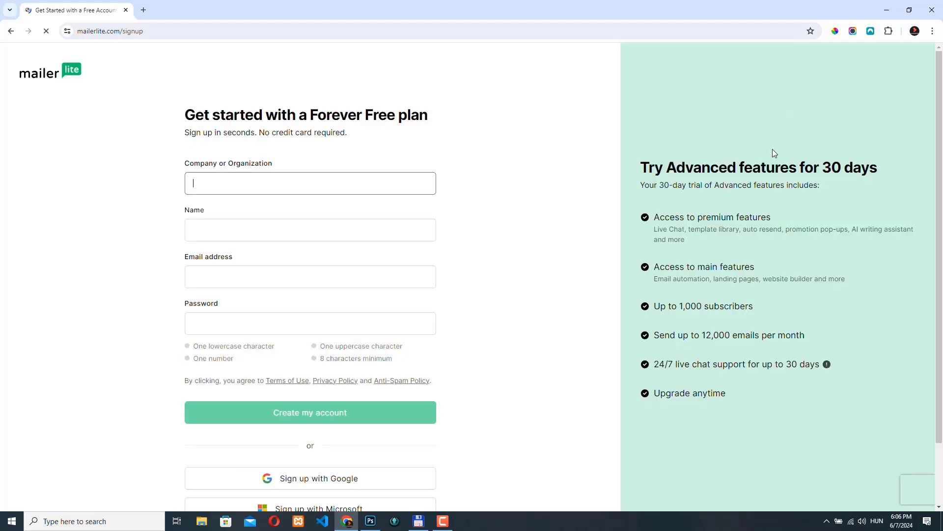
left_click(227, 183)
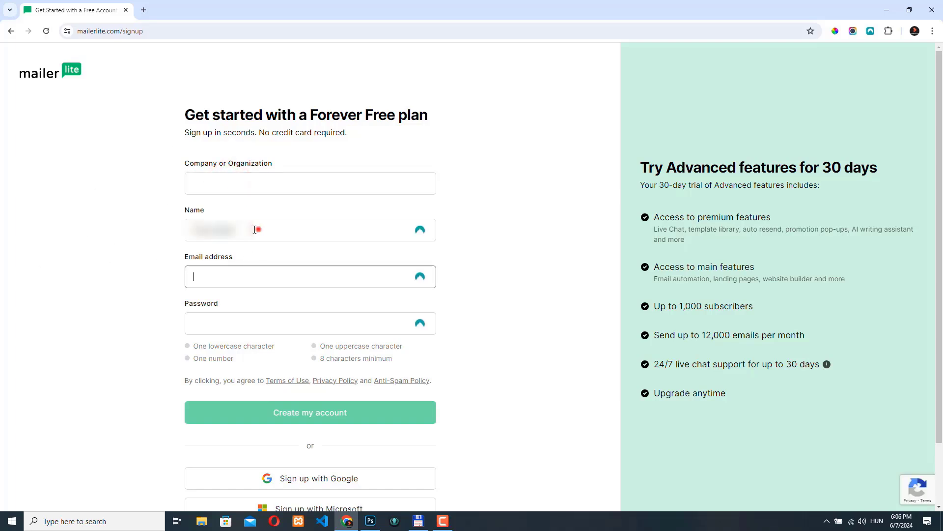
left_click_drag(259, 229, 114, 215)
key("BackSpace")
left_click_drag(640, 185, 831, 182)
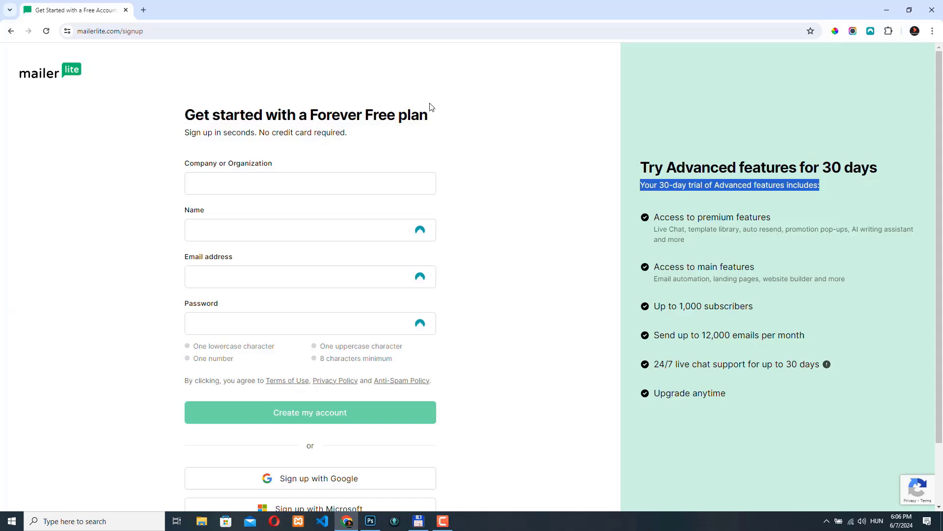
key("alt+Left")
Log in to the existing account and open the account confirmation form from the dashboard checklist
left_click(744, 64)
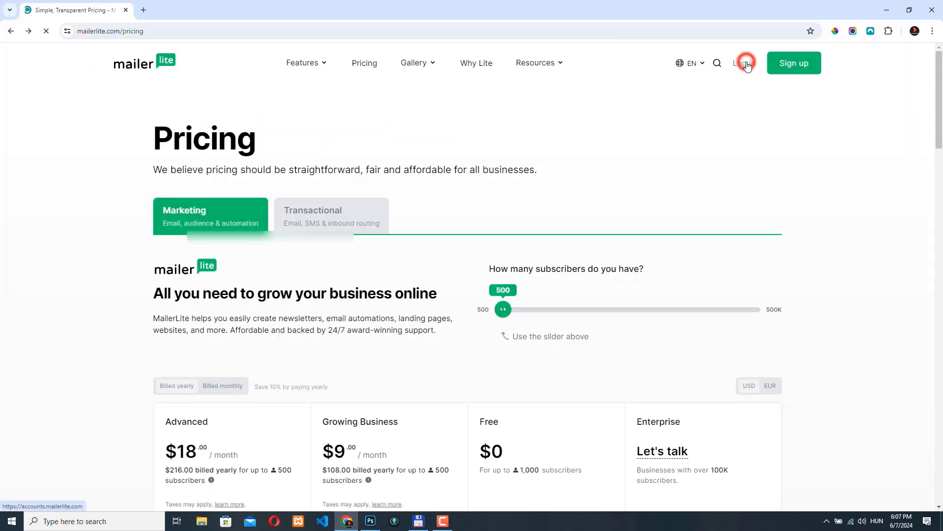
left_click(315, 339)
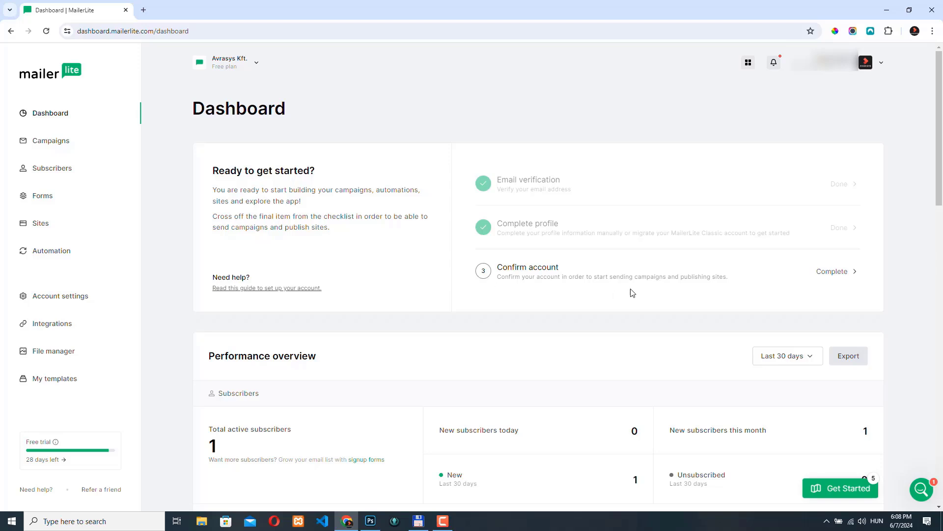
left_click(826, 273)
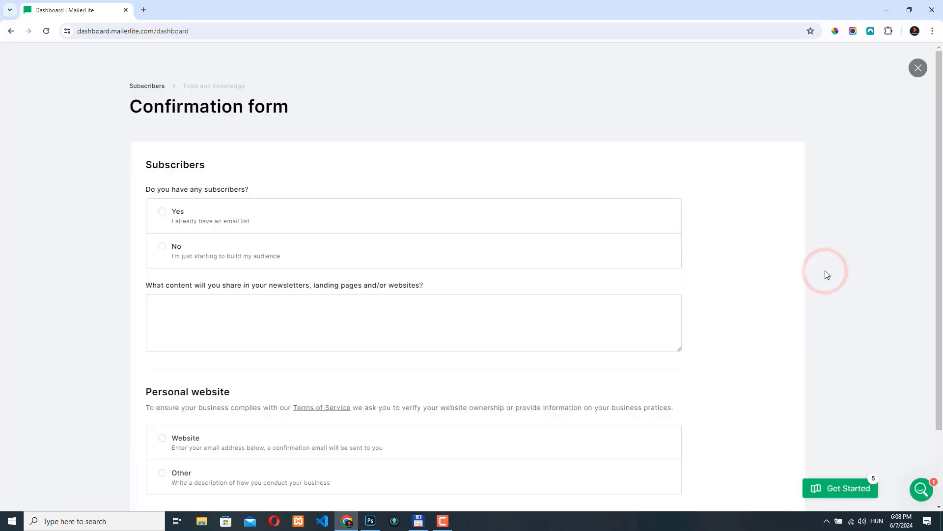
Answer No to having subscribers and choose Website as the personal website verification method
scroll(117, 253, "down", 2)
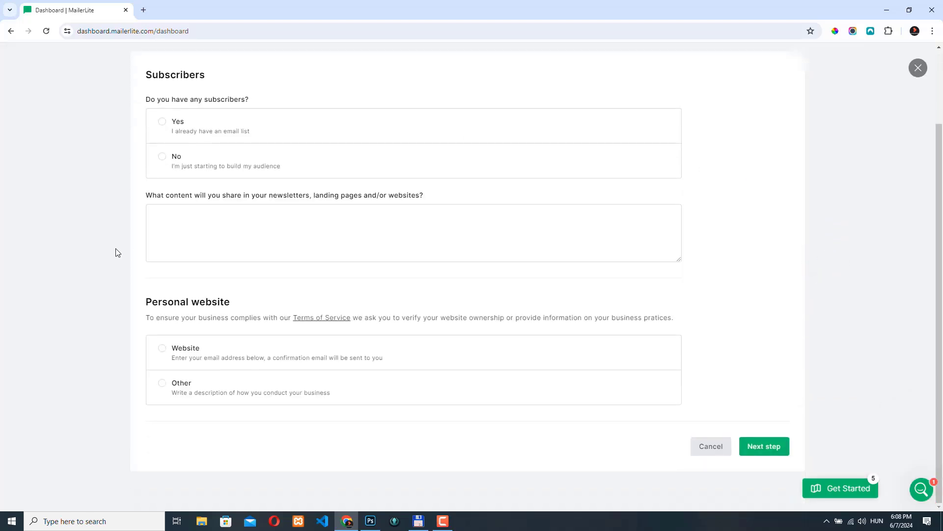
scroll(154, 312, "up", 2)
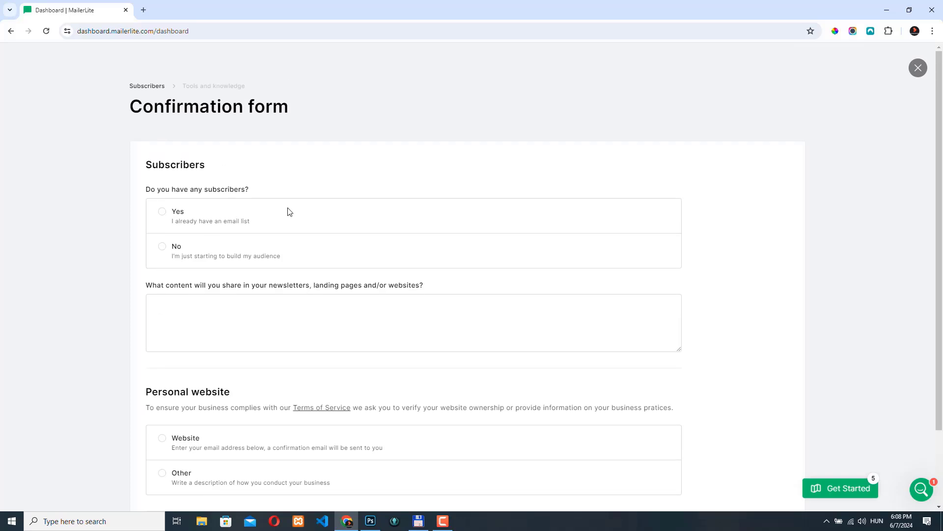
left_click(162, 247)
scroll(203, 316, "down", 2)
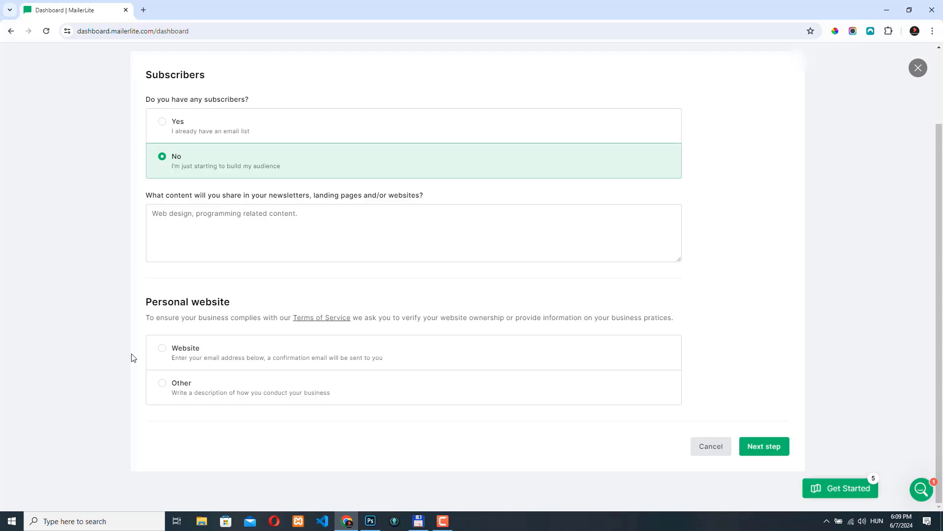
left_click(163, 349)
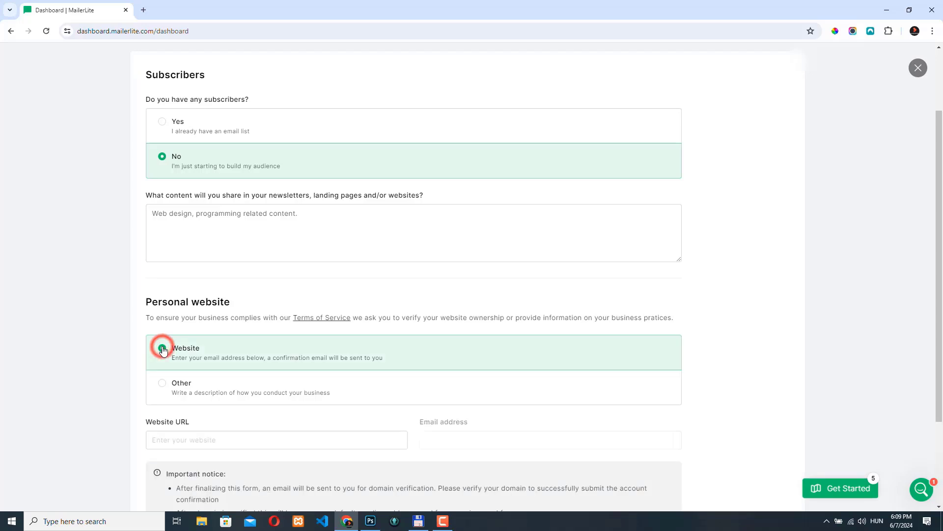
left_click(187, 439)
type("htt")
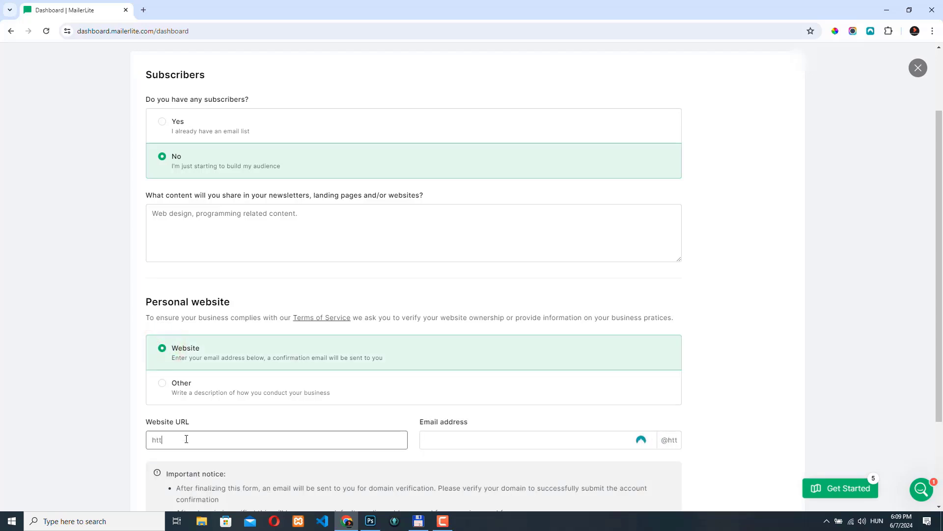
type("ps://avrasys.h")
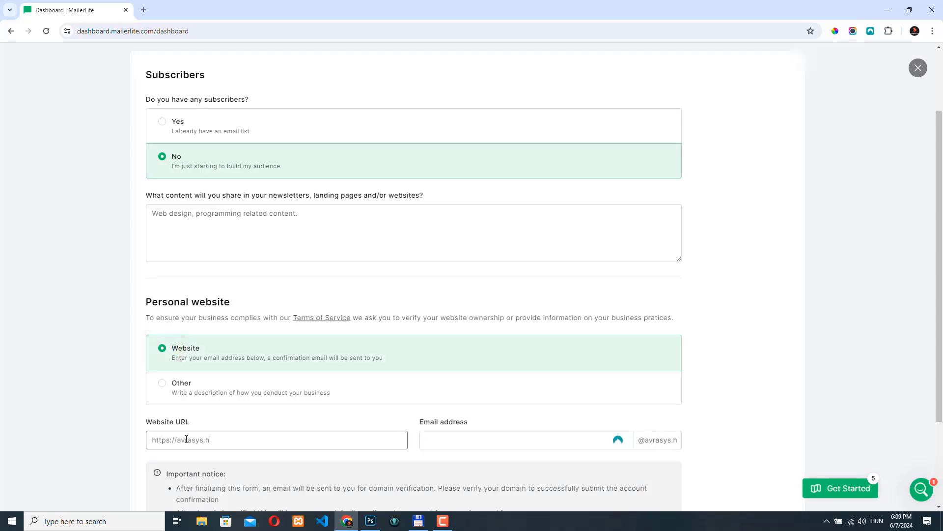
type("u")
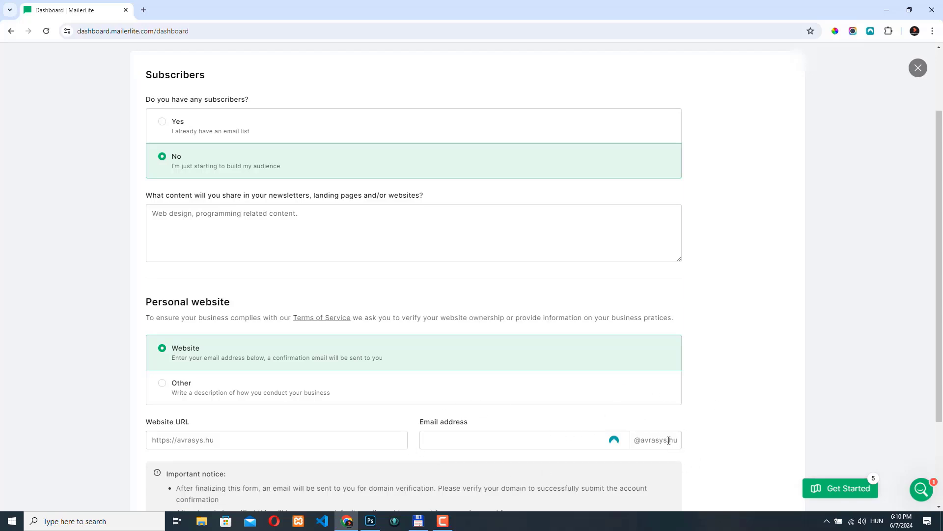
Fill in the sending email address at the website's domain and proceed to the next form step
left_click(539, 442)
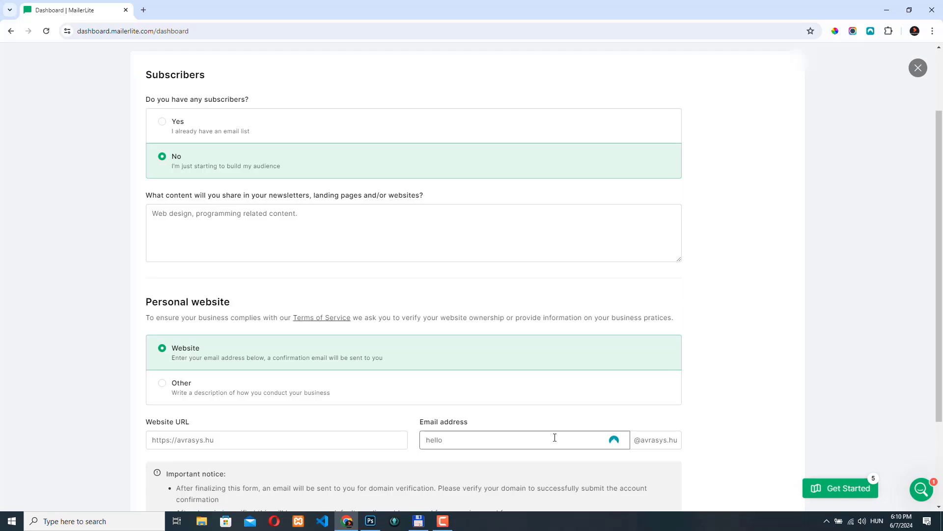
scroll(597, 428, "down", 3)
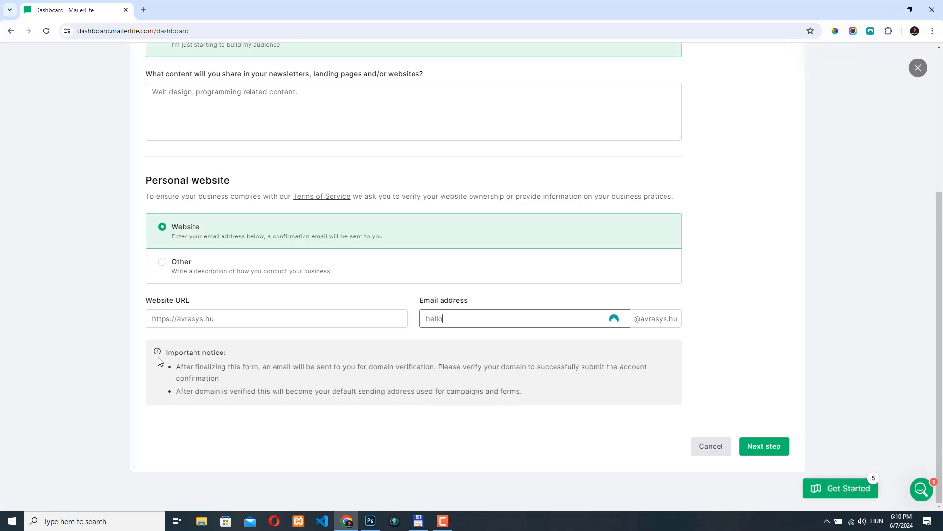
left_click(765, 449)
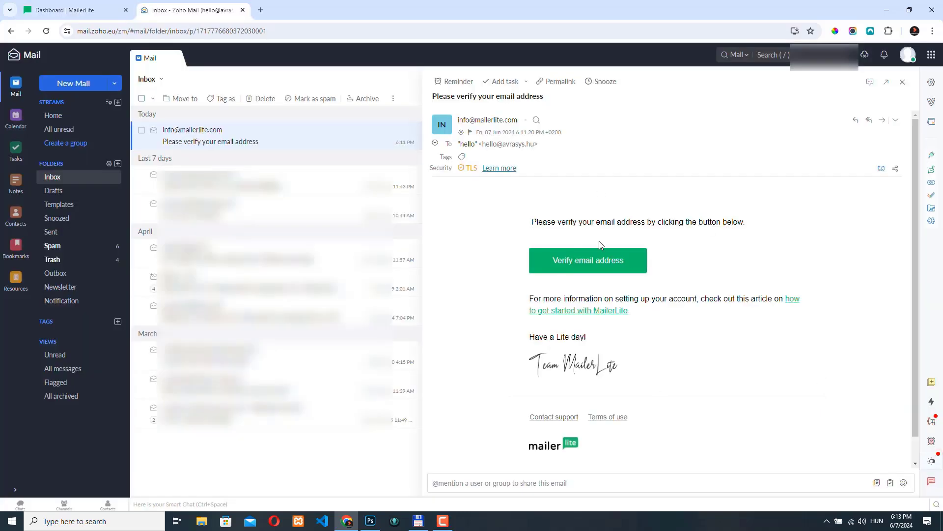
Verify the email address from the confirmation message in Zoho Mail and continue the confirmation form
left_click(583, 262)
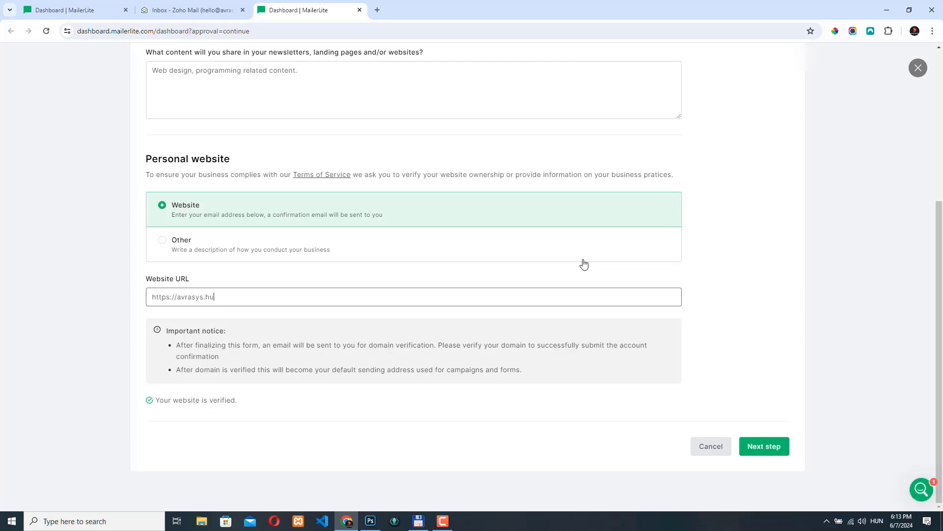
left_click(775, 447)
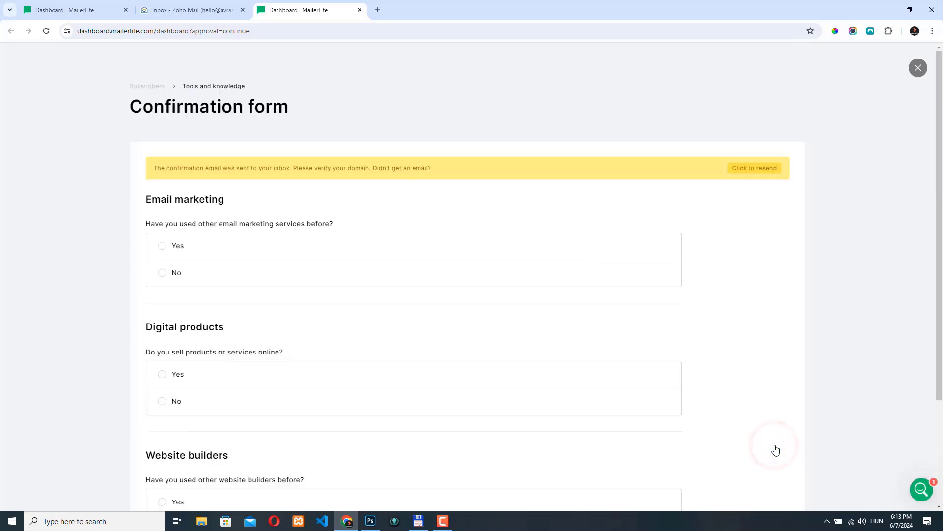
Answer No for email marketing and digital products, Yes for website builders with WordPress, and confirm the form
left_click(161, 273)
scroll(74, 290, "down", 3)
left_click(162, 263)
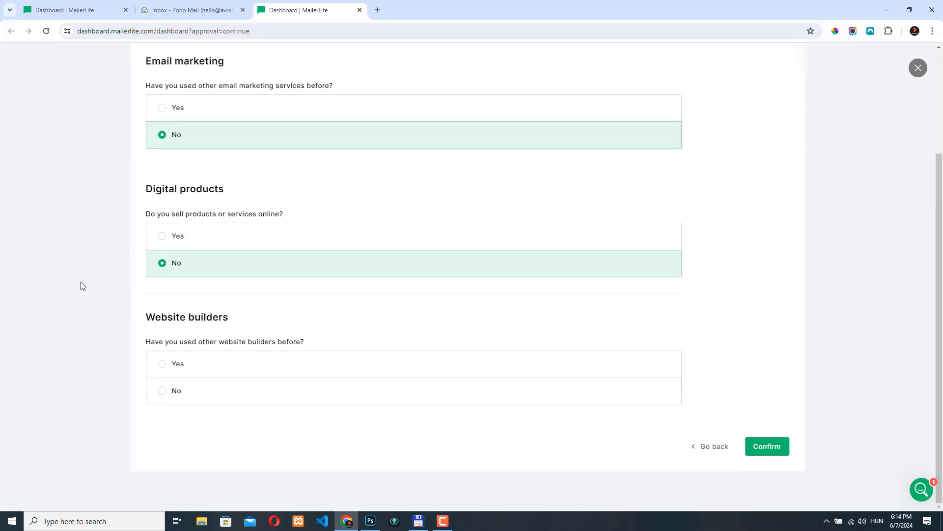
left_click(163, 363)
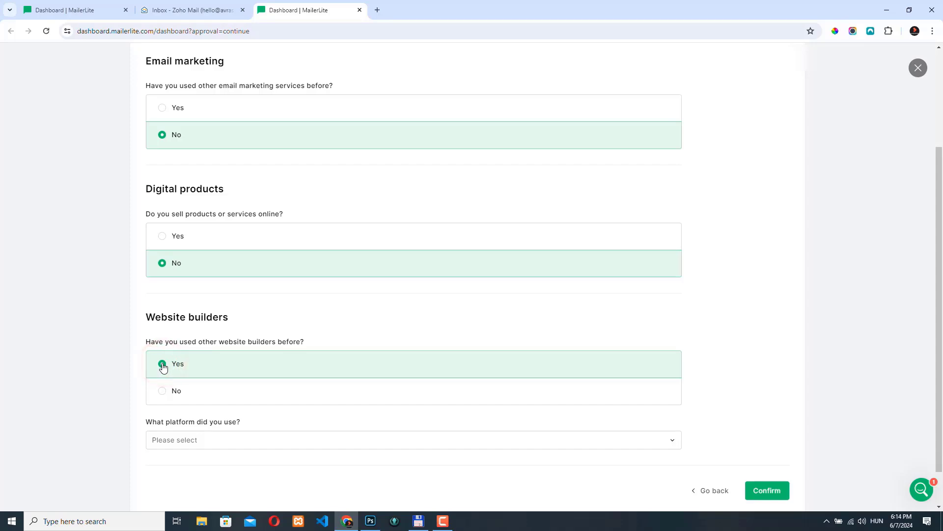
left_click(169, 440)
left_click(169, 338)
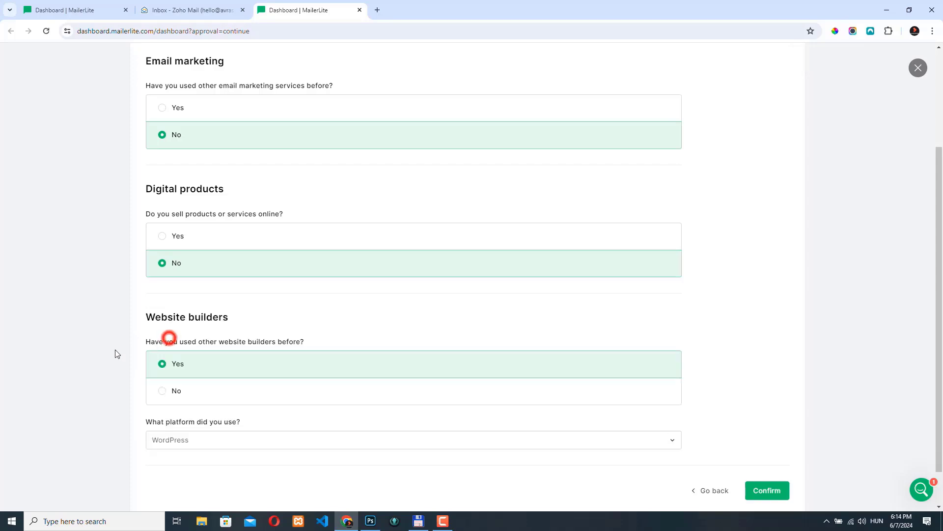
left_click(782, 492)
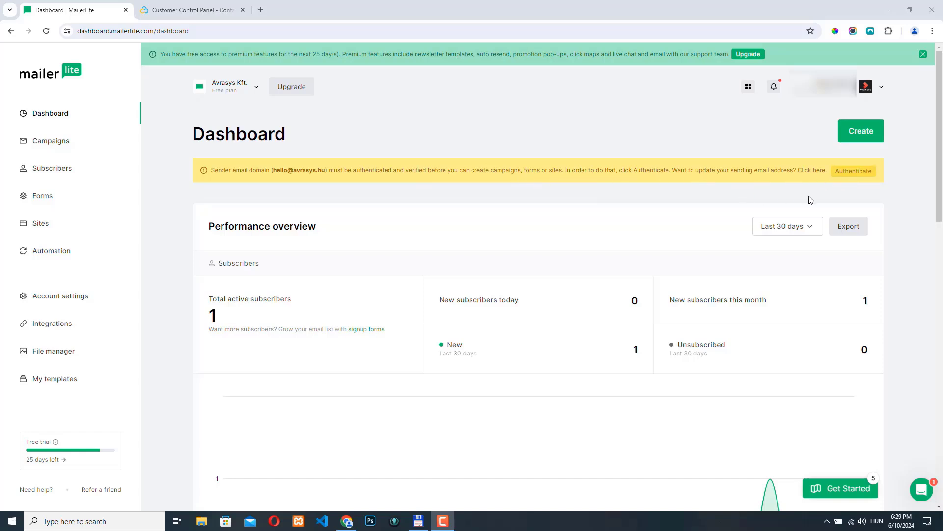
Start domain authentication, select Other as the DNS provider, and open the CNAME record step
left_click(862, 174)
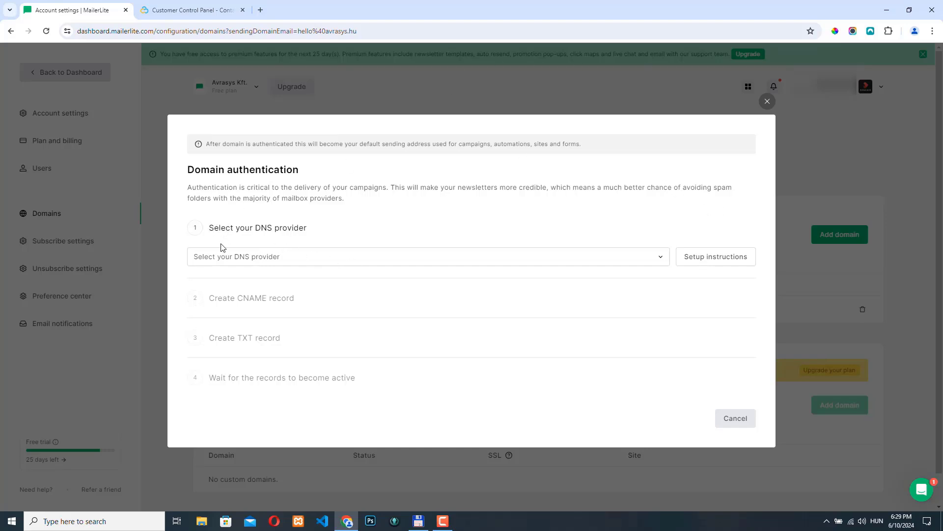
left_click(234, 254)
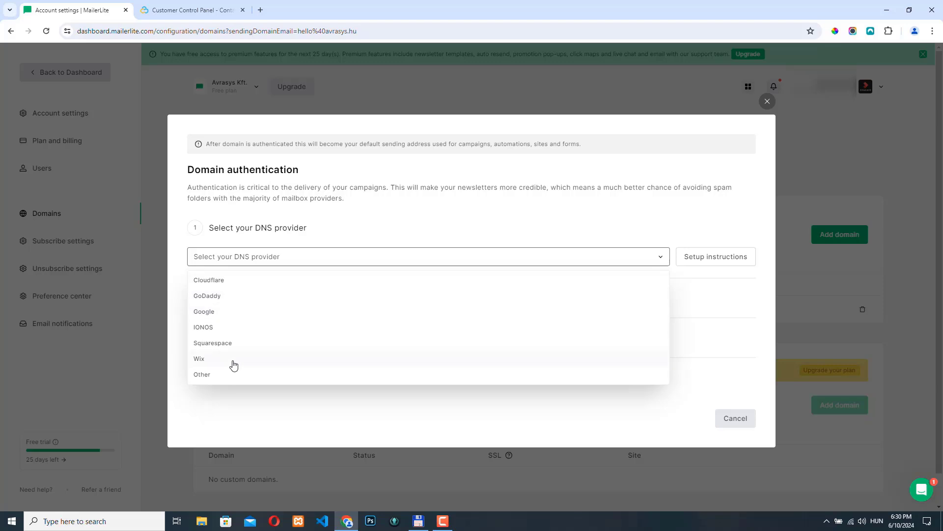
left_click(203, 375)
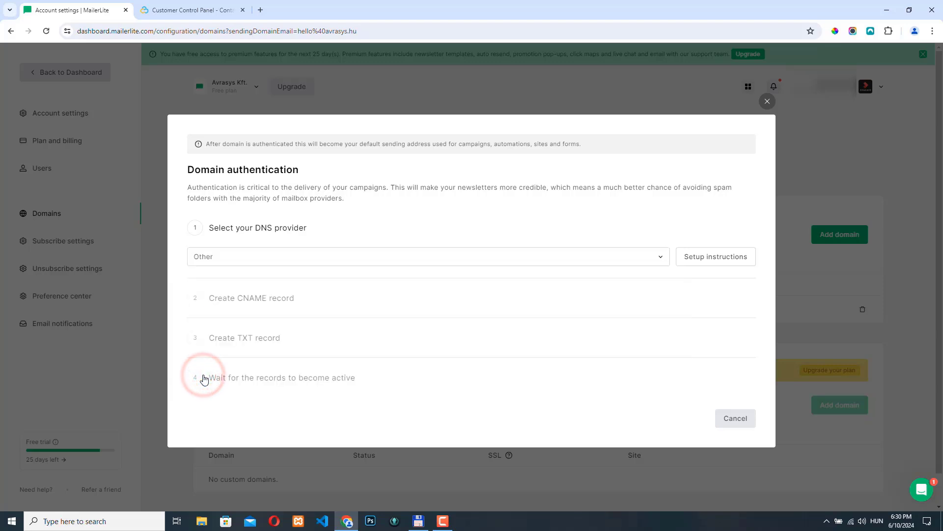
left_click(358, 302)
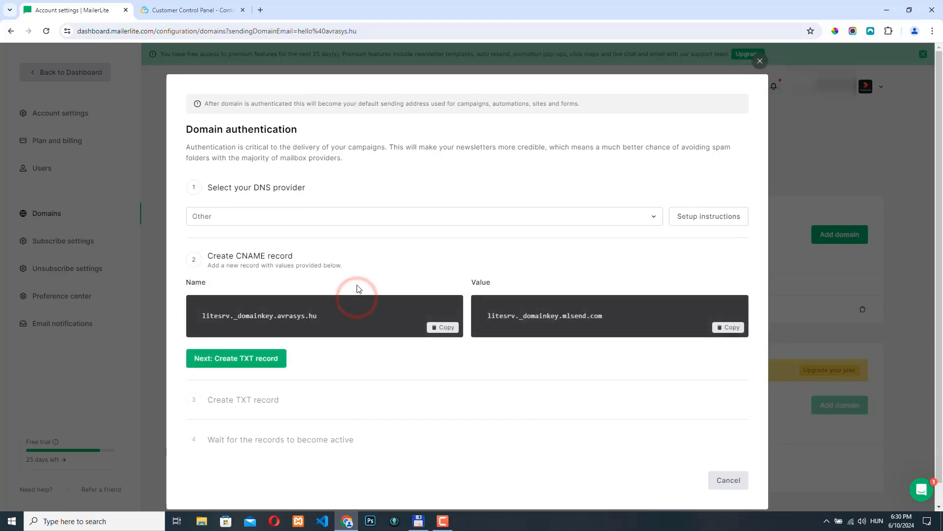
left_click(333, 258)
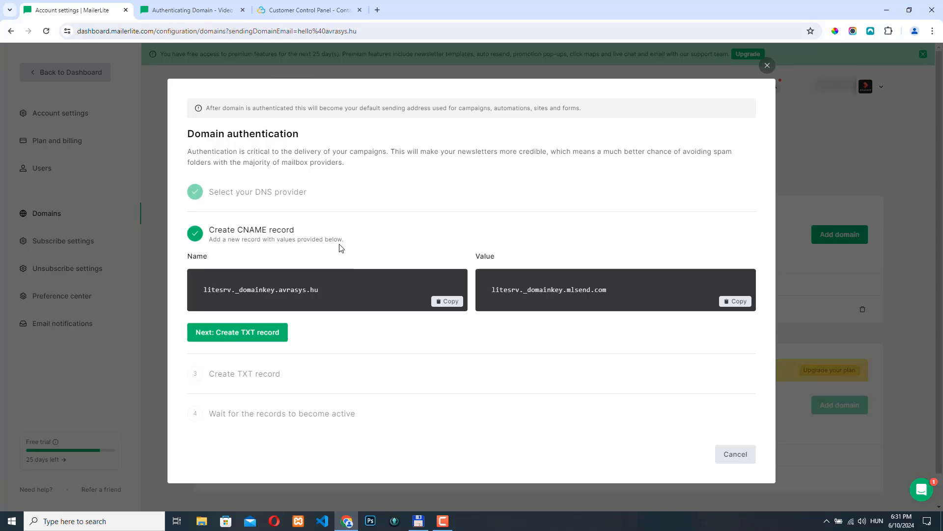
Open the avrasys.hu DNS zone in the Contabo control panel and set up a new CNAME record with TTL 14400
left_click(302, 10)
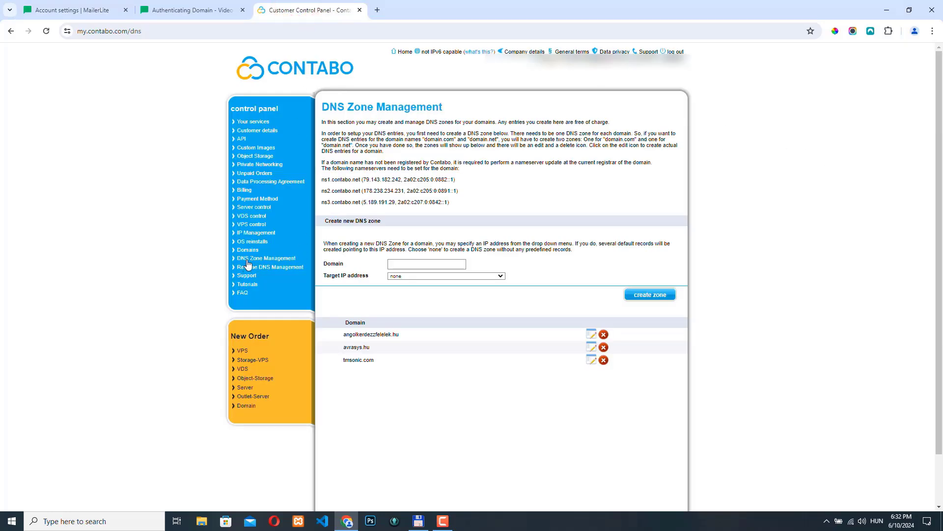
left_click(279, 258)
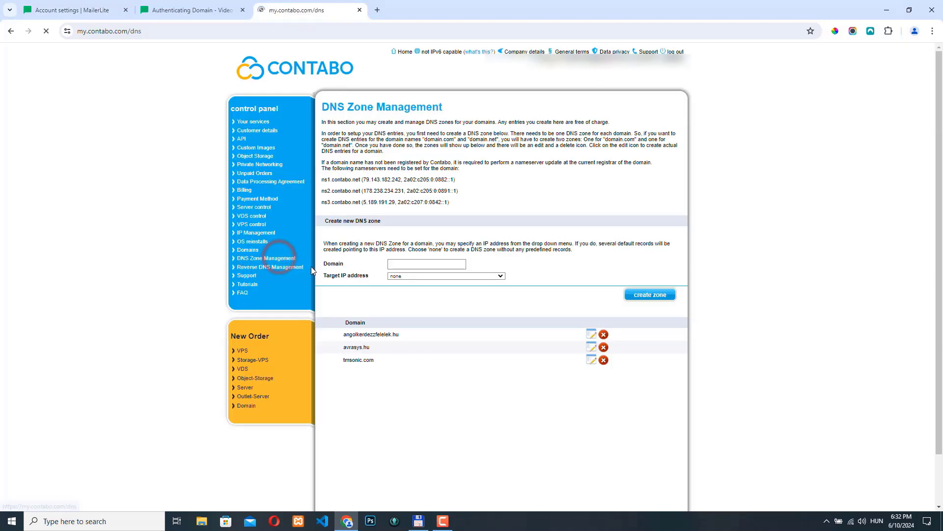
left_click(592, 350)
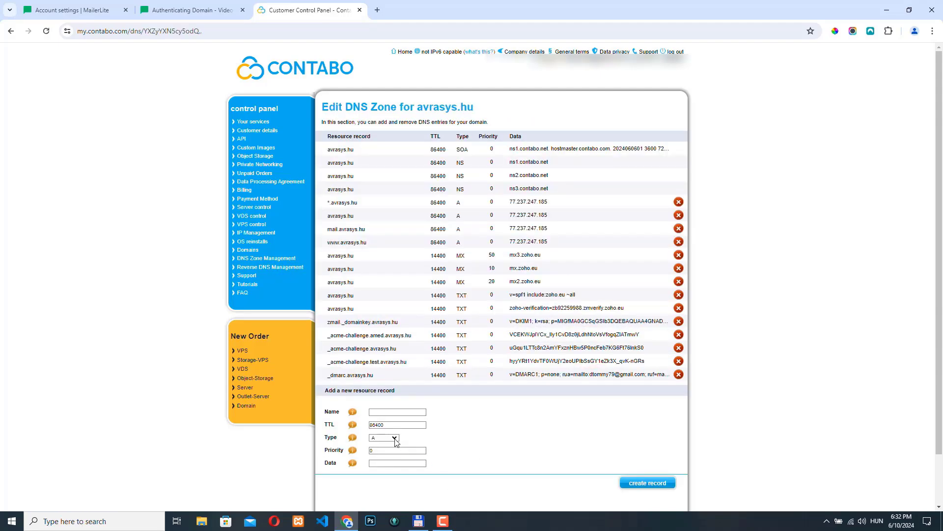
left_click(394, 438)
left_click(387, 464)
double_click(386, 425)
mouse_move(356, 424)
type("14400")
key("ctrl+1")
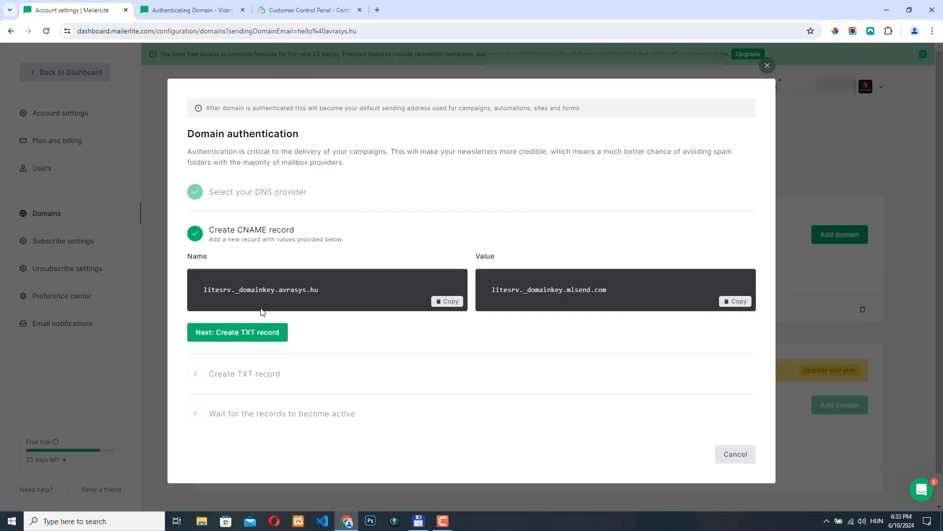
Copy the CNAME record name from the authentication dialog into the new DNS record's Name field
left_click(445, 301)
left_click(277, 11)
left_click(383, 412)
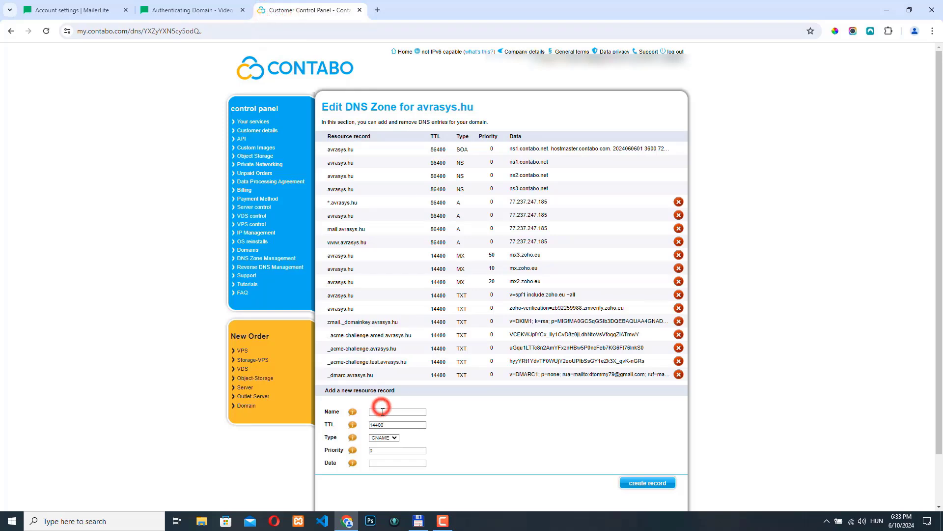
key("ctrl+v")
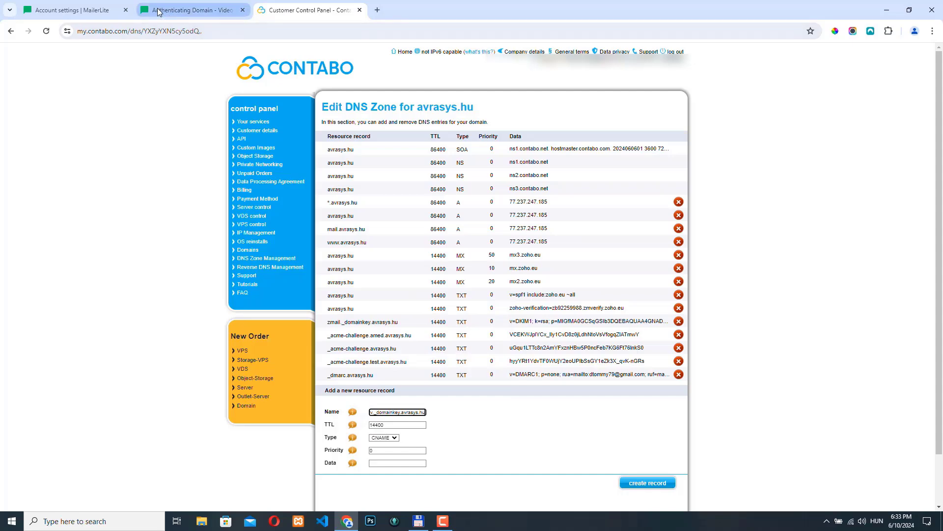
Copy the CNAME value litesrv._domainkey.mlsend.com into the record's Data field and create the CNAME record
left_click(74, 10)
left_click(737, 301)
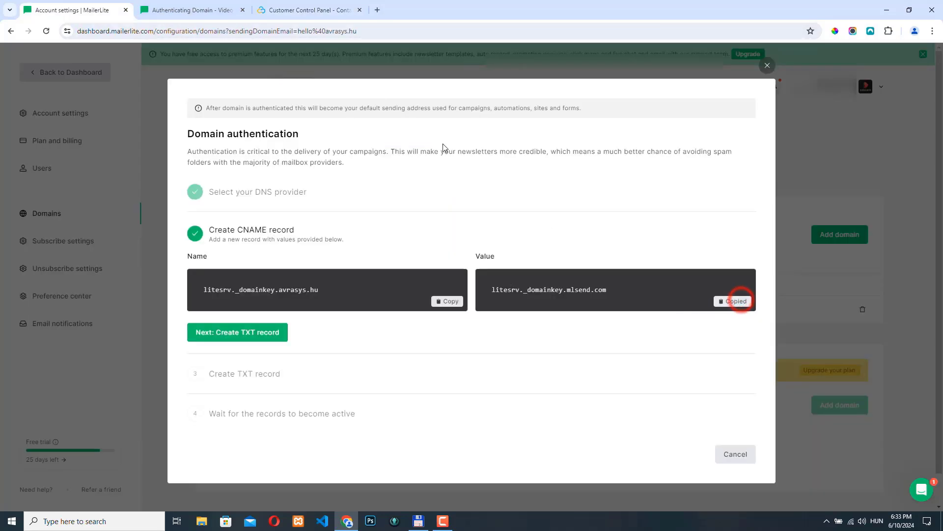
left_click(285, 10)
left_click(382, 462)
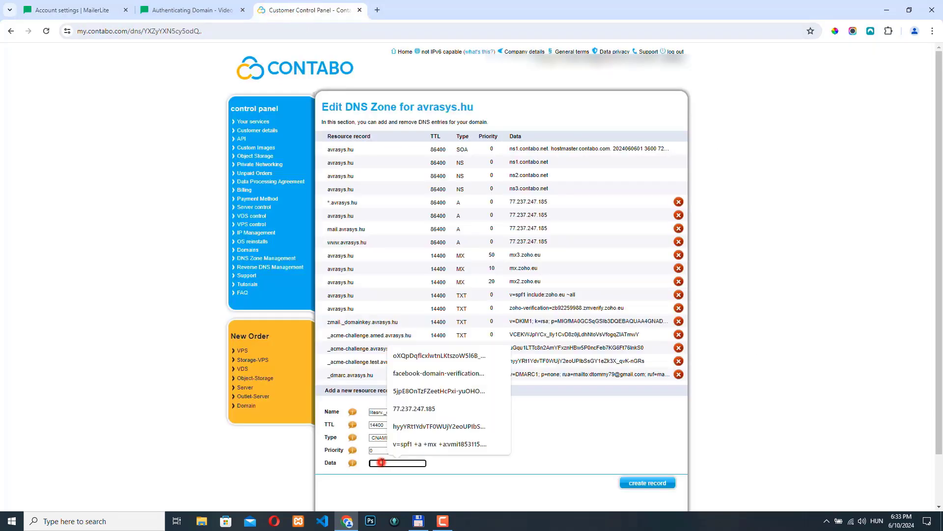
key("ctrl+v")
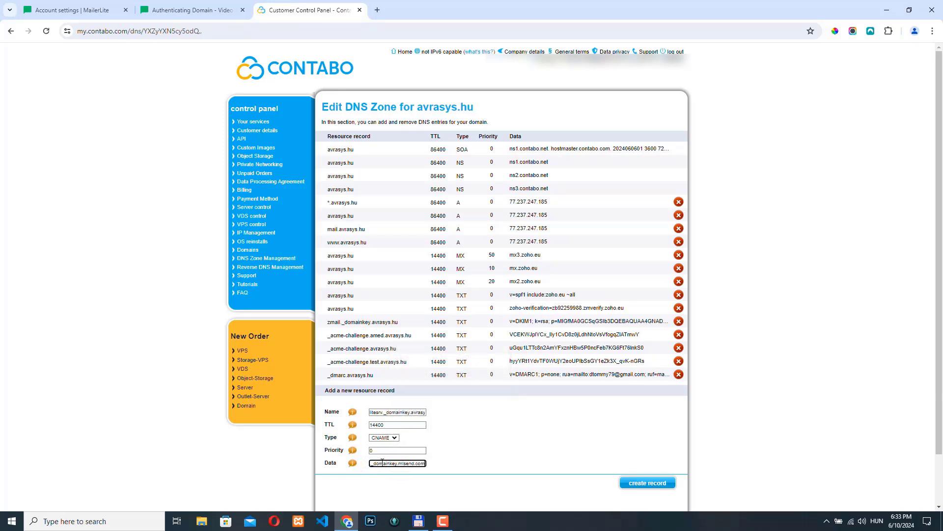
left_click(644, 484)
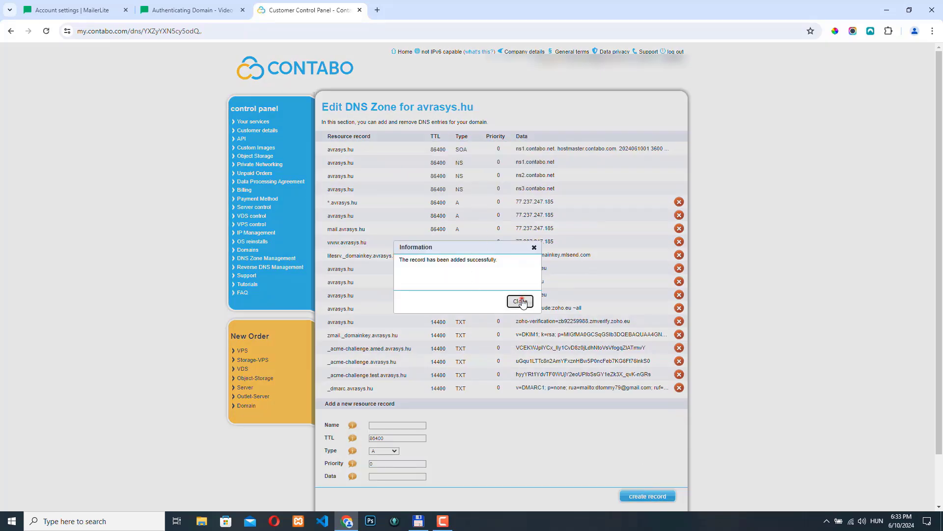
left_click(520, 300)
key("ctrl+1")
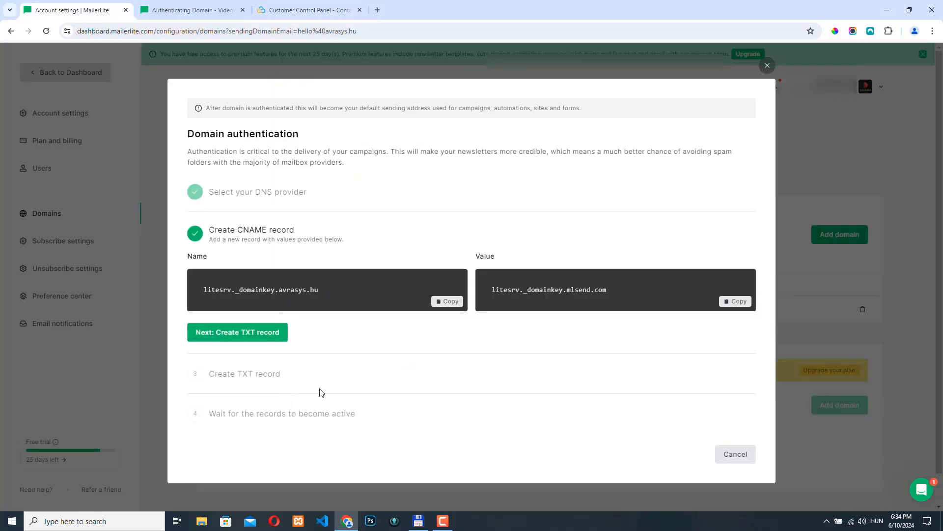
Advance the domain authentication to the Create TXT record step
left_click(320, 378)
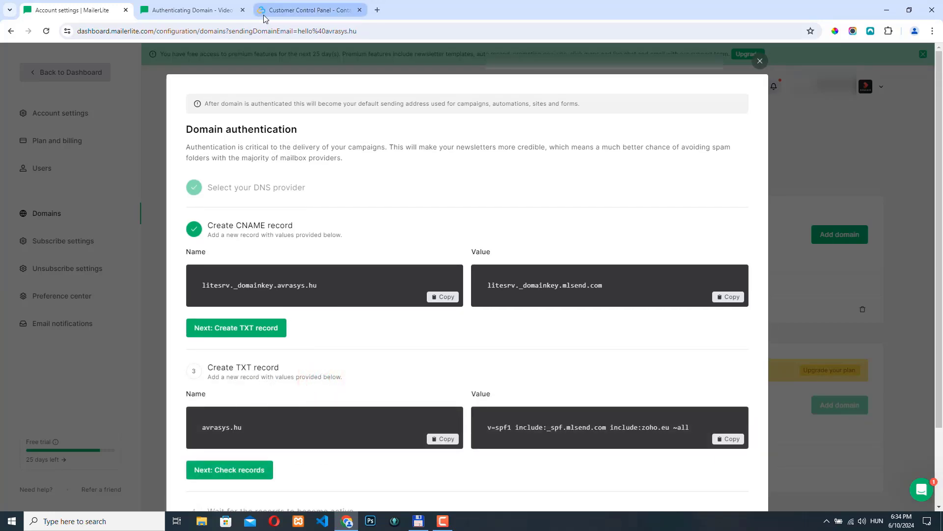
left_click(304, 10)
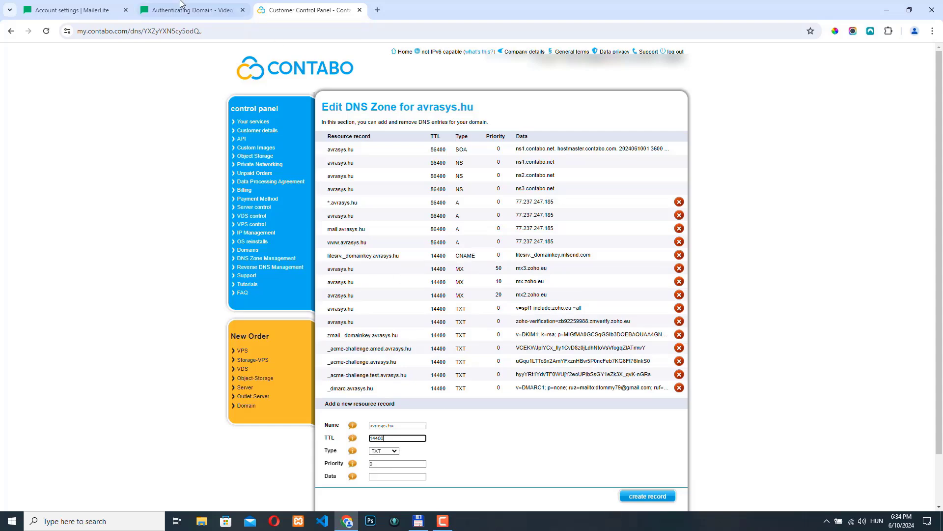
left_click(73, 10)
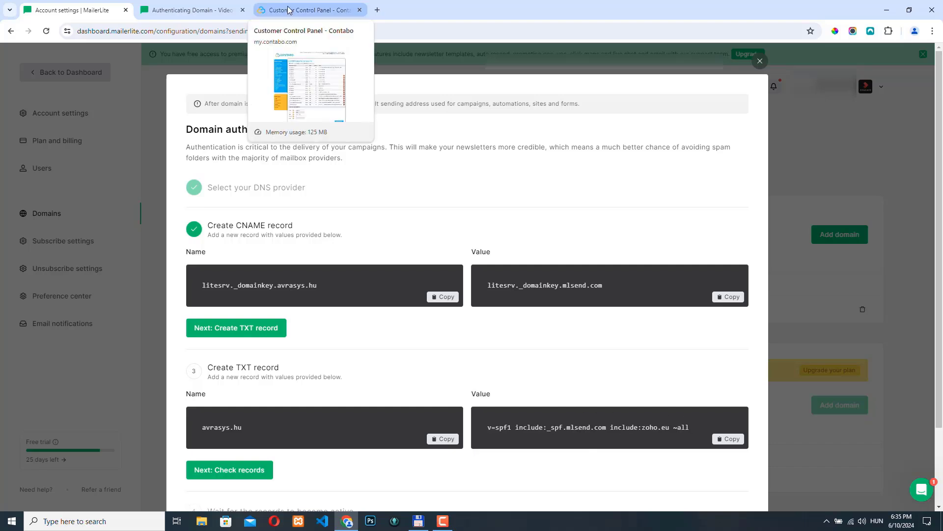
left_click(310, 10)
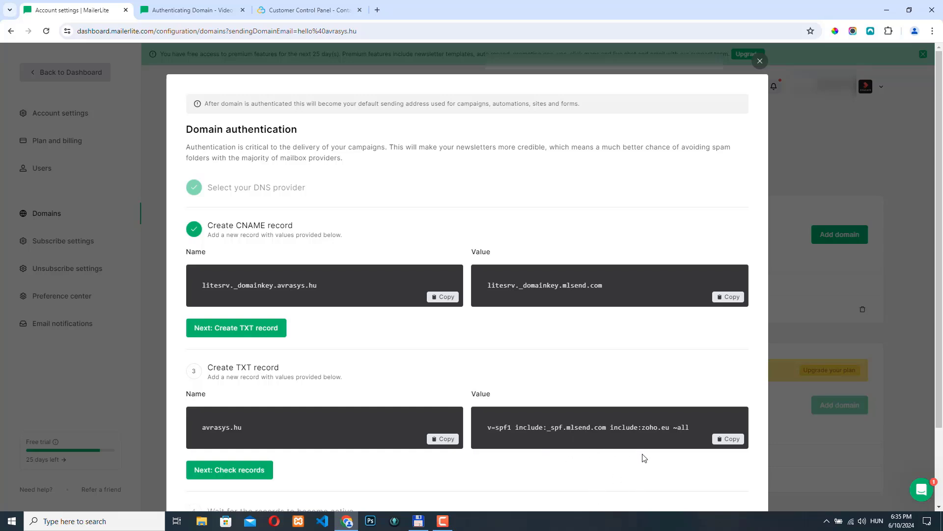
Select and copy the TXT value v=spf1 include:_spf.mlsend.com include:zoho.eu ~all
left_click_drag(609, 427, 648, 426)
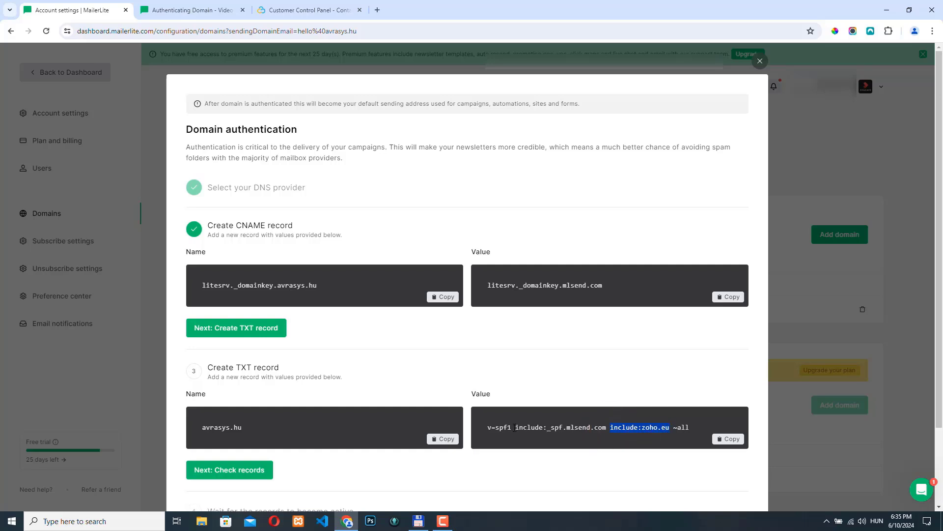
left_click_drag(515, 427, 604, 427)
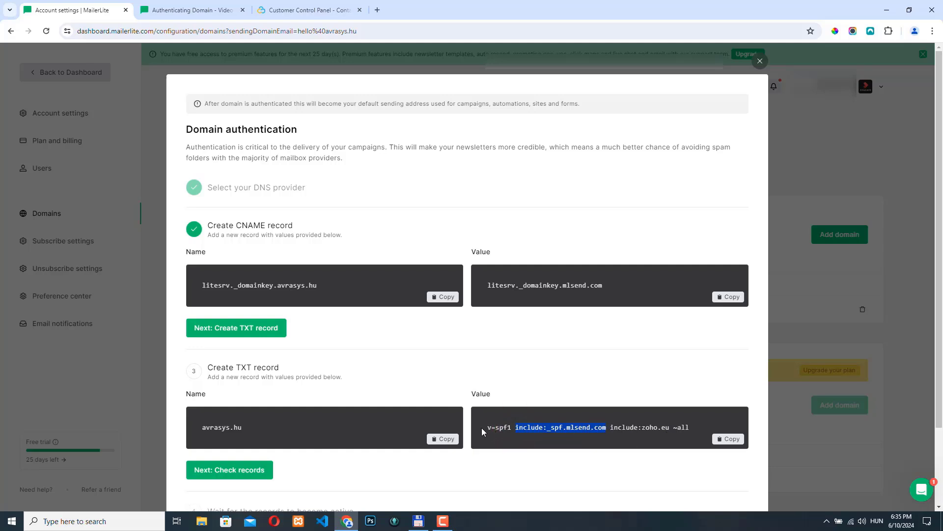
left_click_drag(489, 427, 669, 427)
right_click(659, 427)
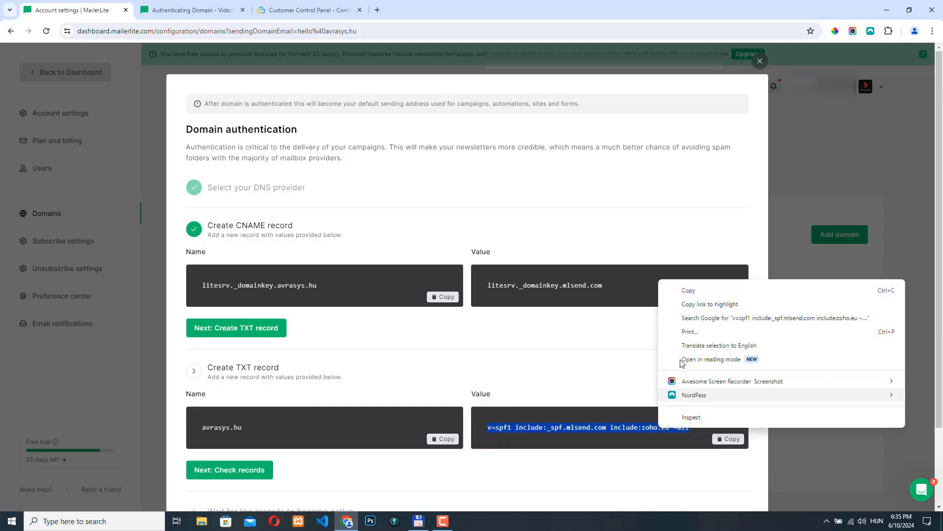
left_click(690, 290)
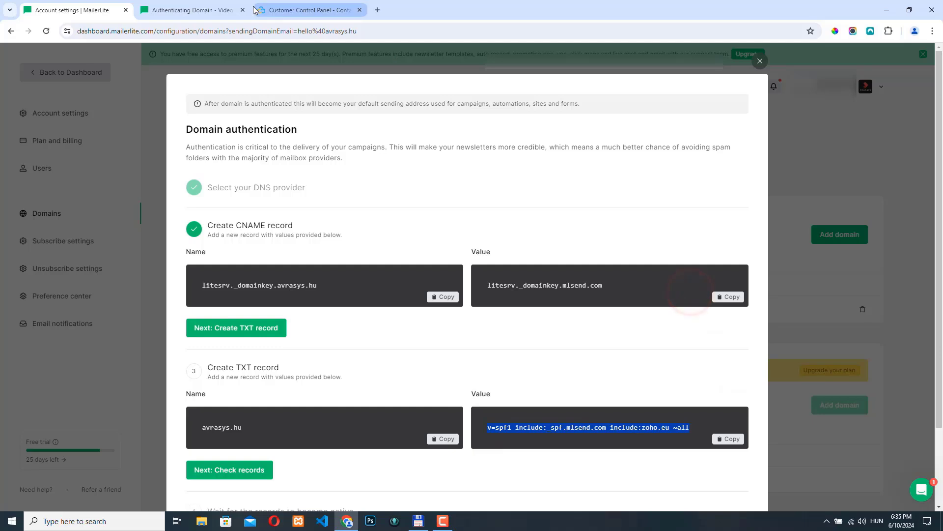
Delete the existing SPF TXT record of avrasys.hu in the DNS zone
left_click(281, 10)
left_click_drag(519, 307, 586, 307)
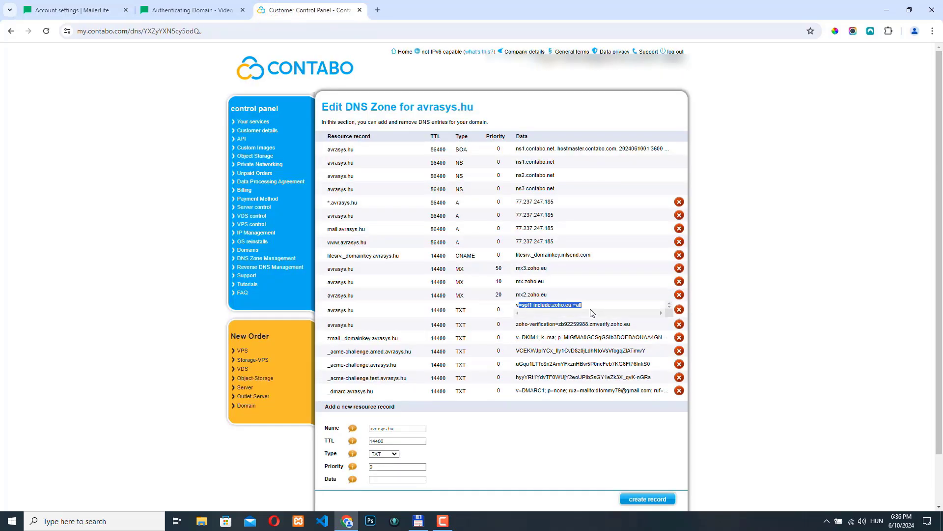
left_click(665, 304)
left_click(606, 301)
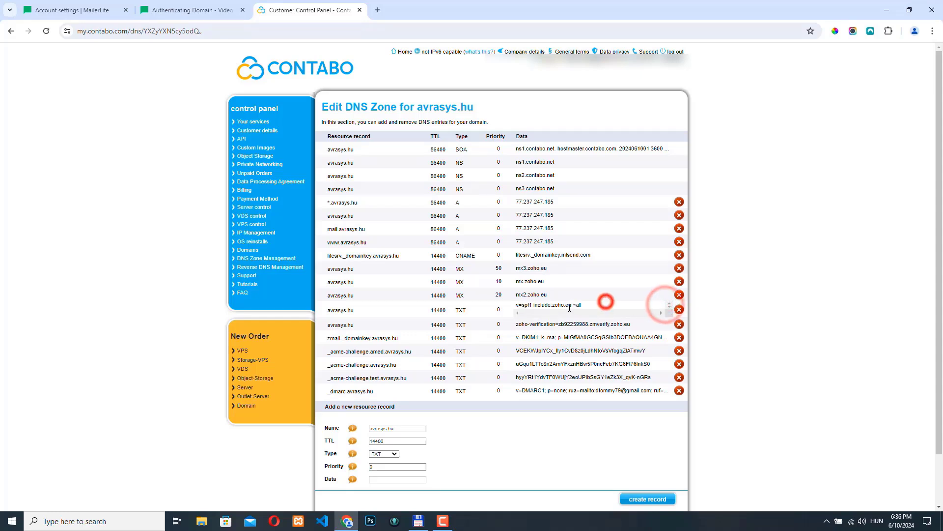
left_click(565, 307)
left_click(532, 314)
left_click(525, 303)
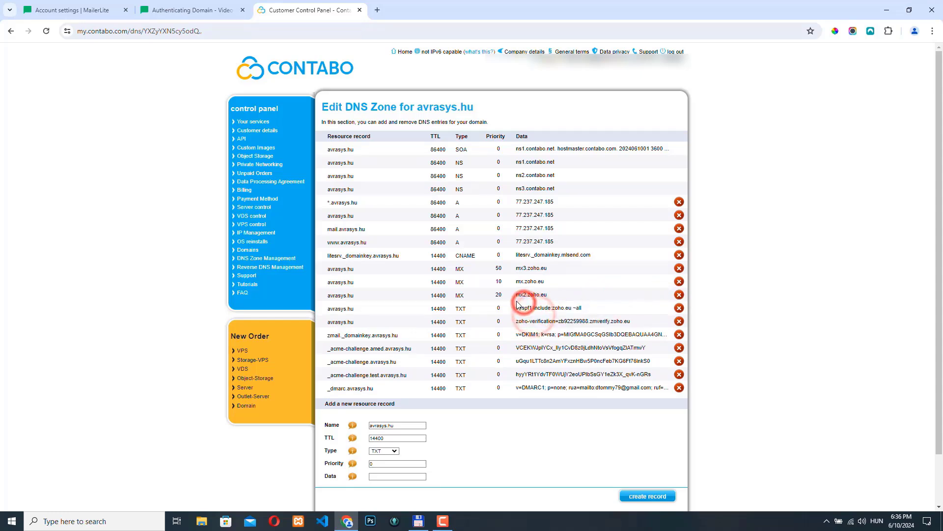
left_click(535, 306)
left_click(680, 309)
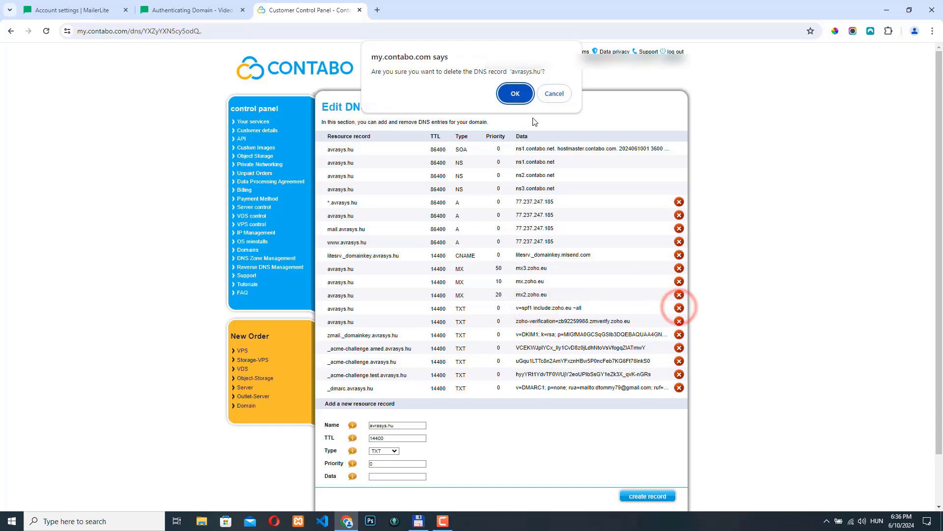
left_click(503, 100)
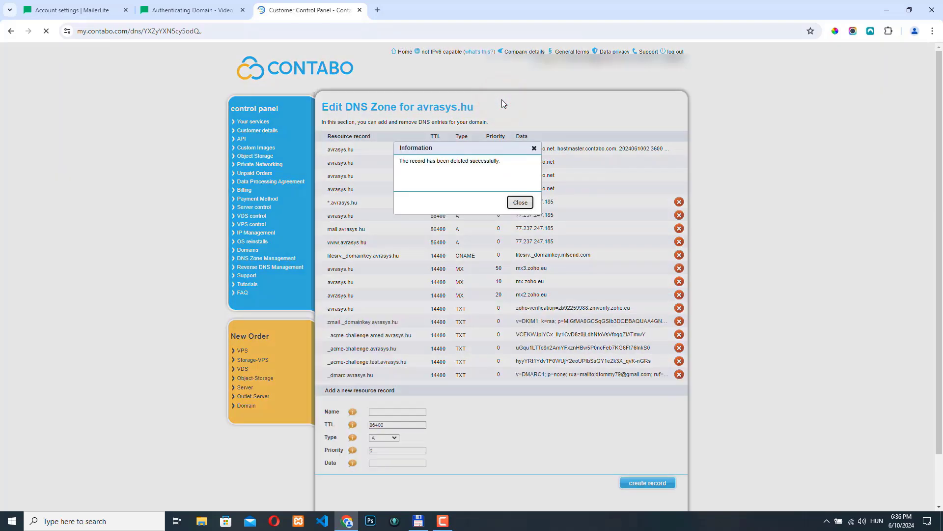
left_click(520, 301)
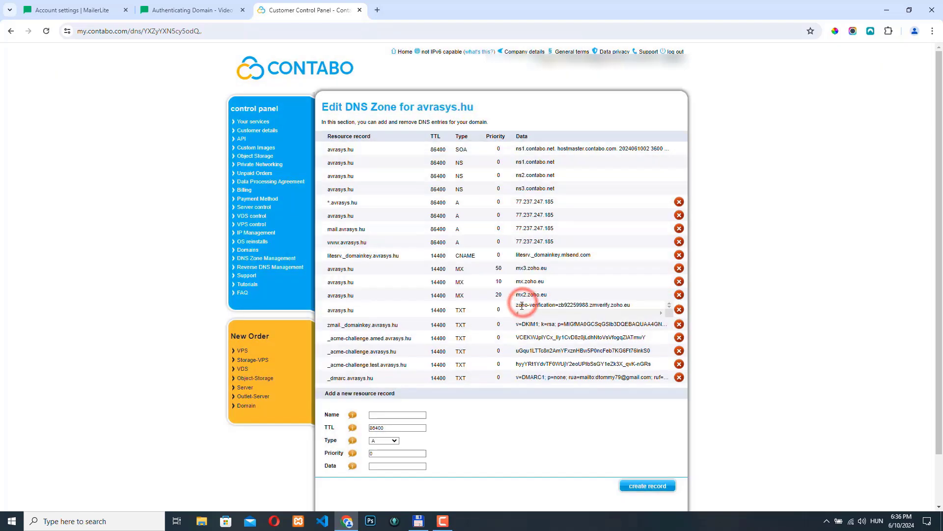
Create a TXT record for avrasys.hu with TTL 14400 and the copied SPF value as data
left_click(383, 437)
left_click(387, 483)
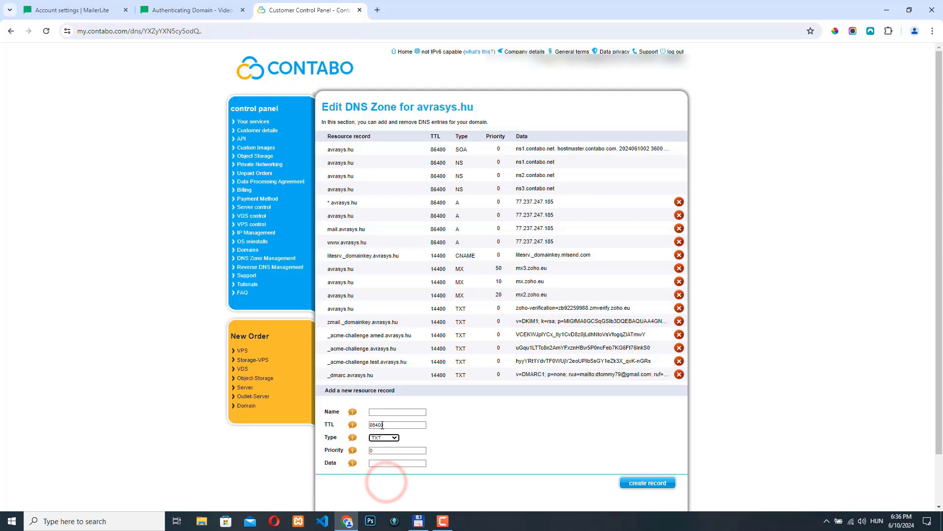
double_click(389, 424)
mouse_move(348, 428)
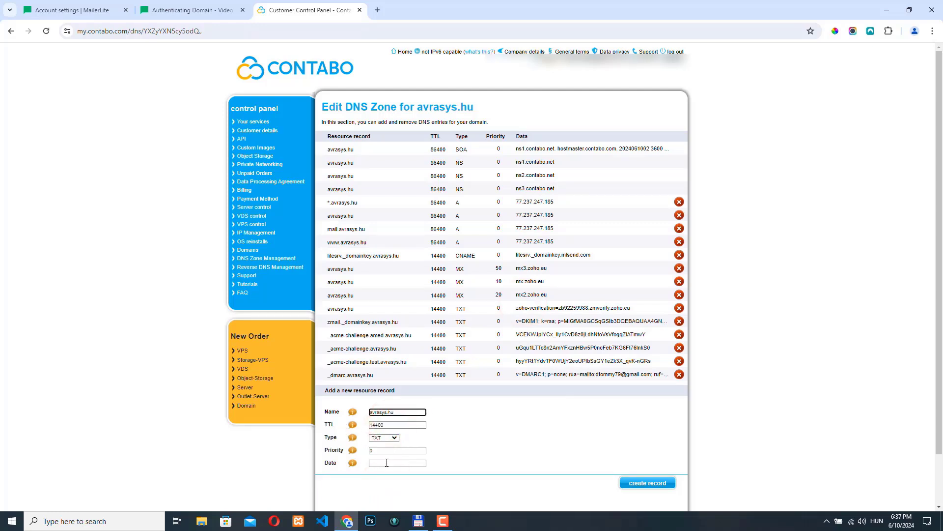
left_click(386, 462)
key("ctrl+v")
left_click(647, 483)
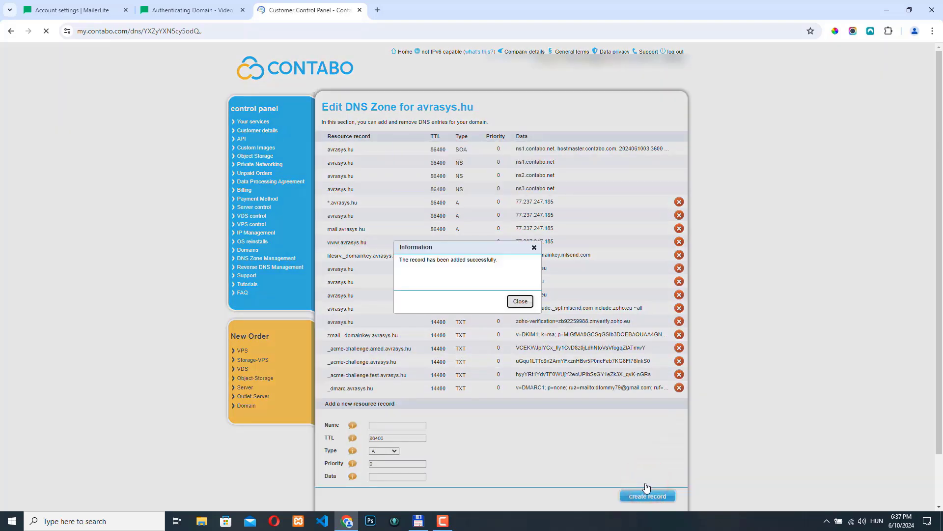
left_click(518, 301)
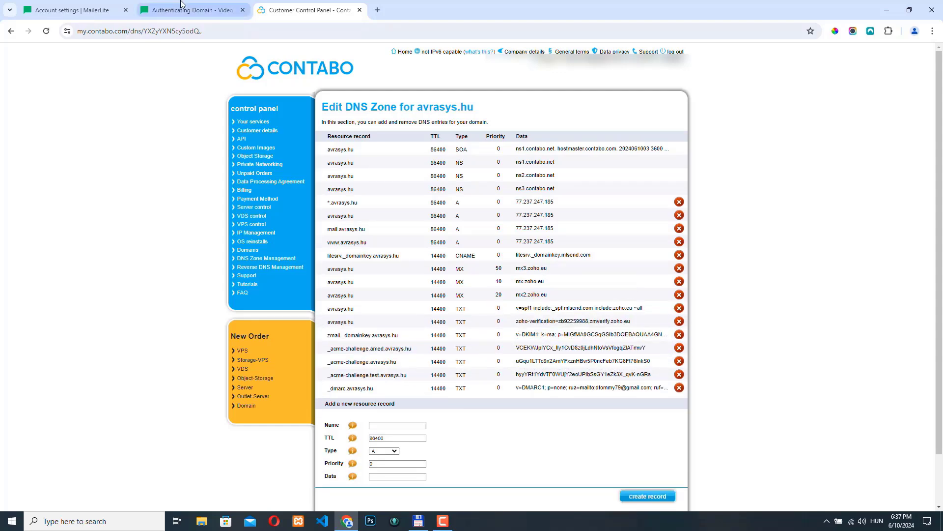
Run the MailerLite record check to finish authenticating the domain
key("ctrl+Tab")
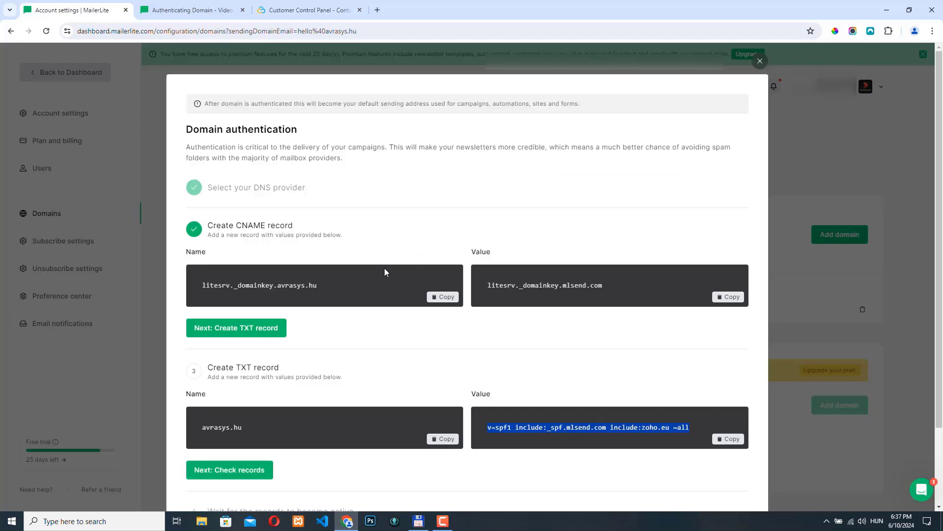
scroll(383, 283, "down", 2)
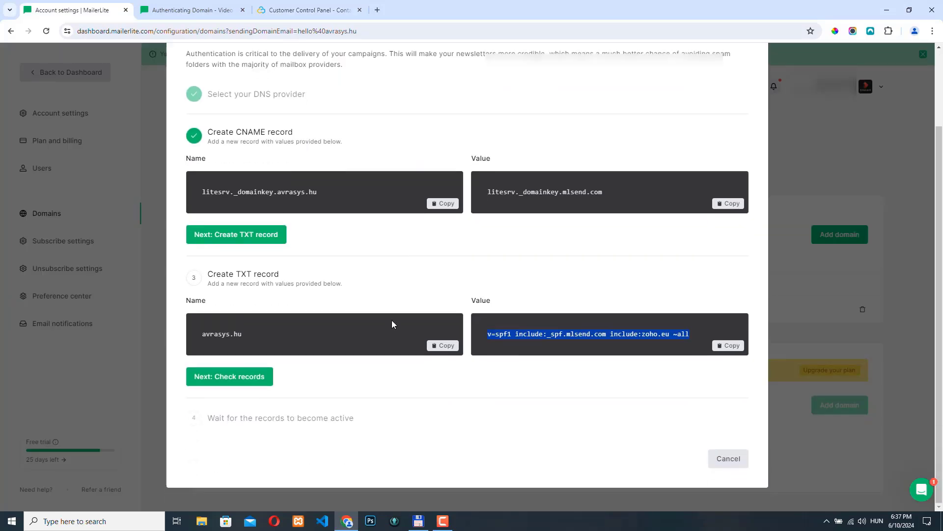
left_click(235, 377)
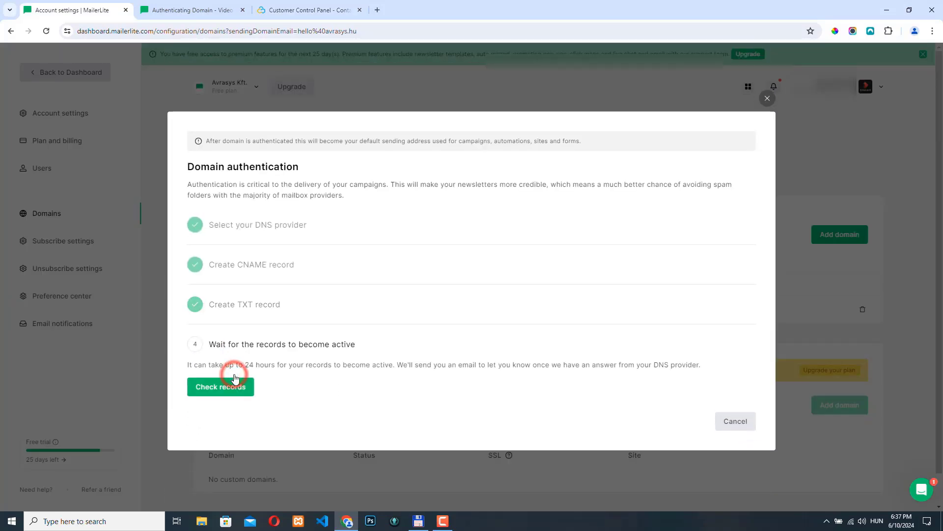
left_click(229, 388)
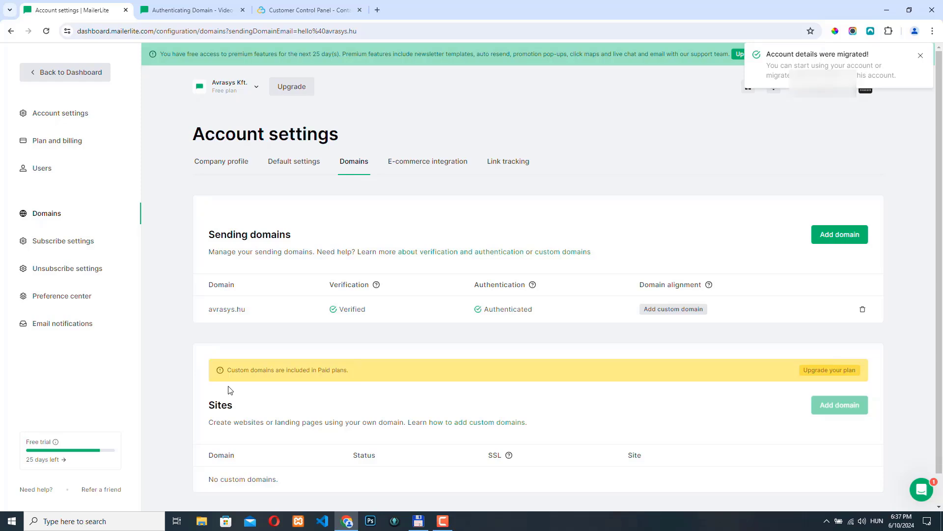
scroll(389, 356, "down", 1)
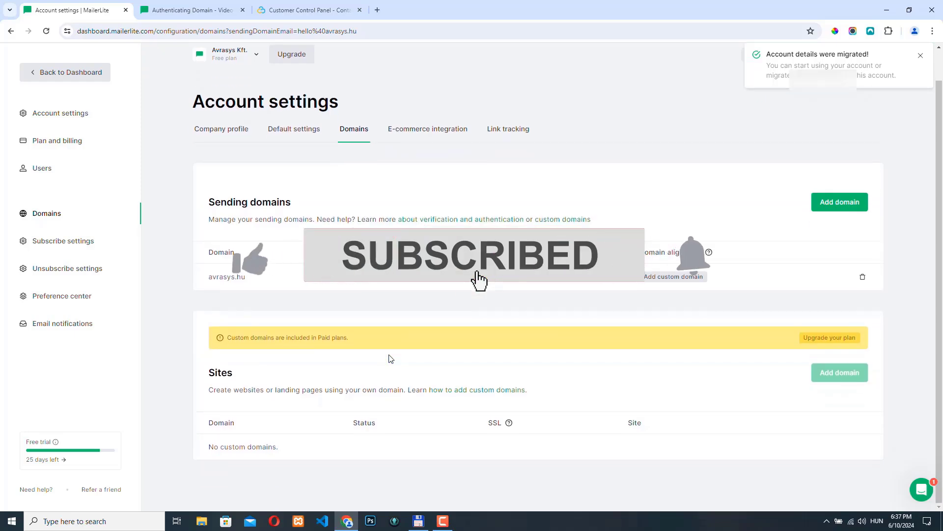
scroll(389, 356, "up", 1)
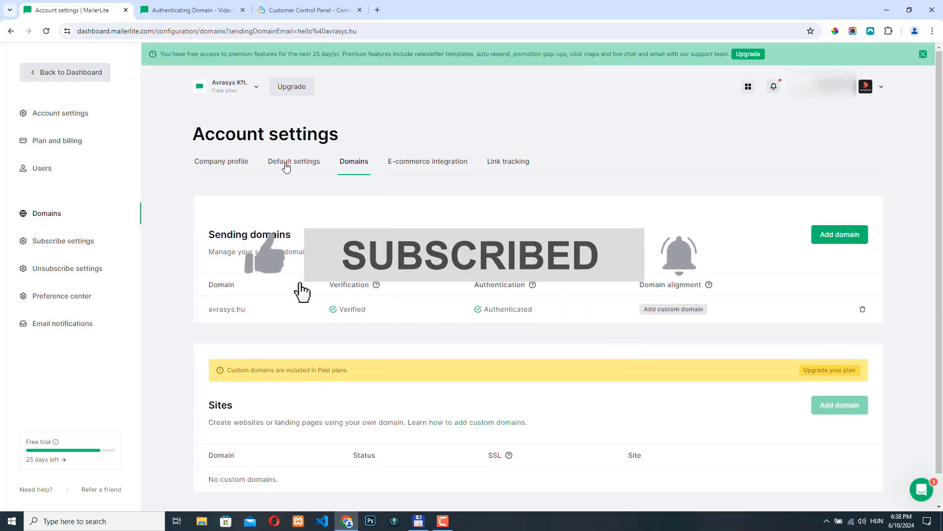